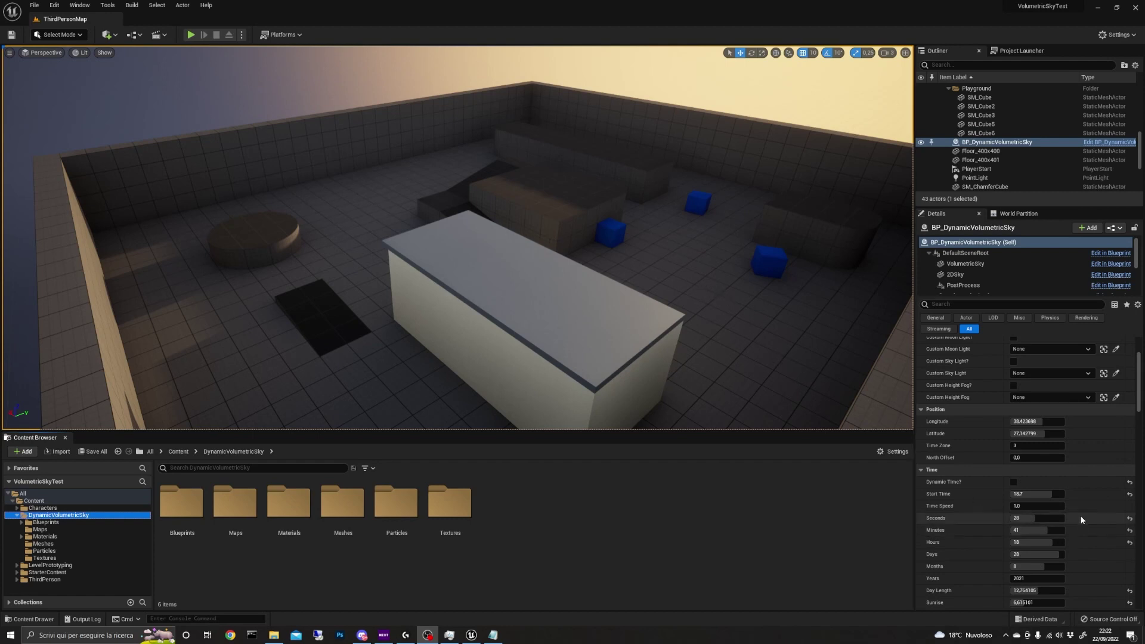
Set the current weather of the BP_DynamicVolumetricSky actor to Rain and view the small house from the doorway side.
scroll(1080, 514, down, 3)
scroll(1075, 505, down, 3)
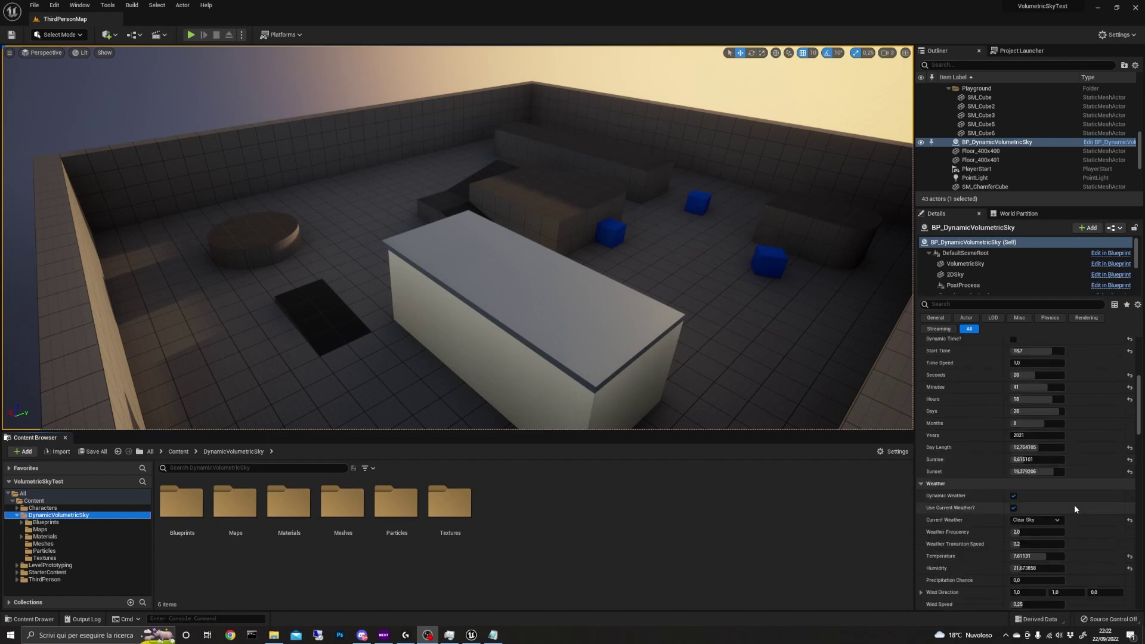
click(1041, 493)
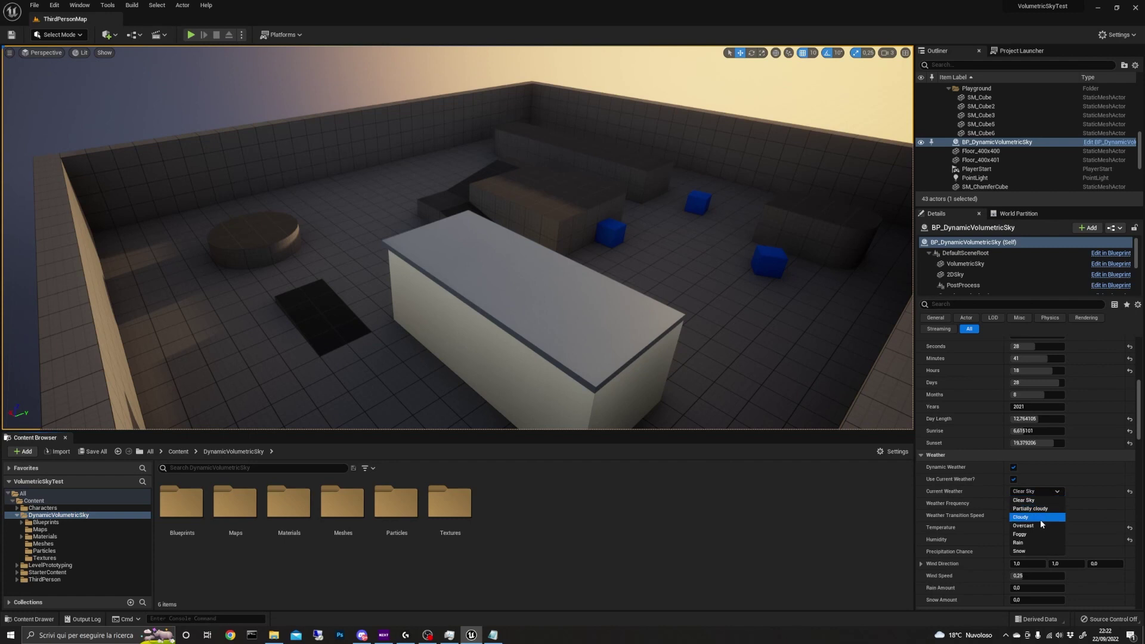
click(1040, 543)
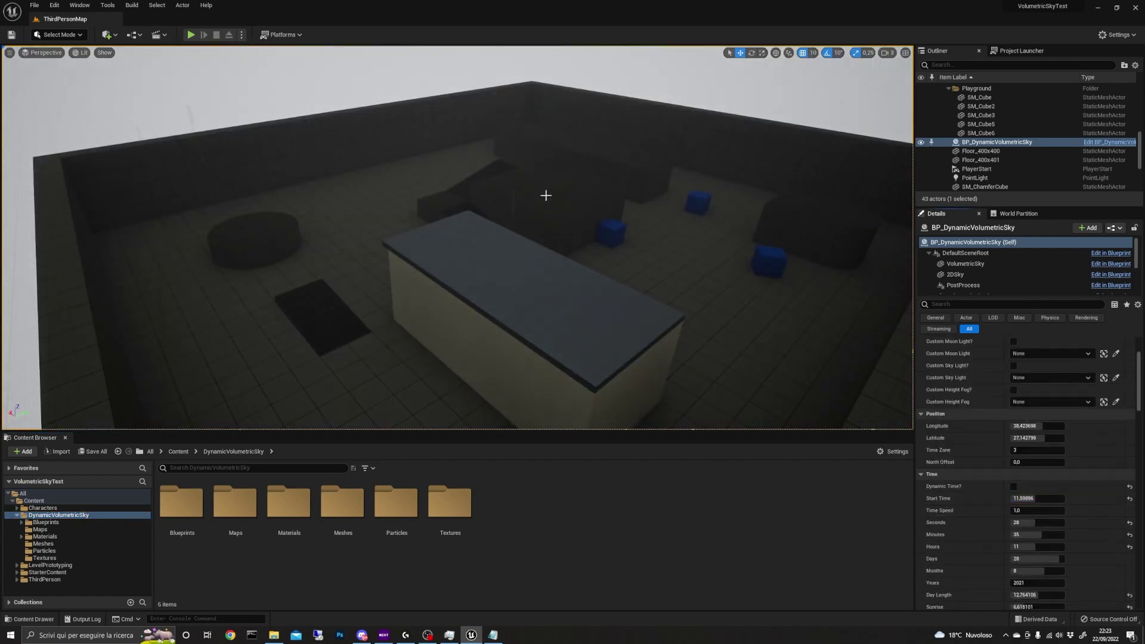
right_drag(546, 196, 554, 143)
key(w)
right_drag(565, 211, 565, 251)
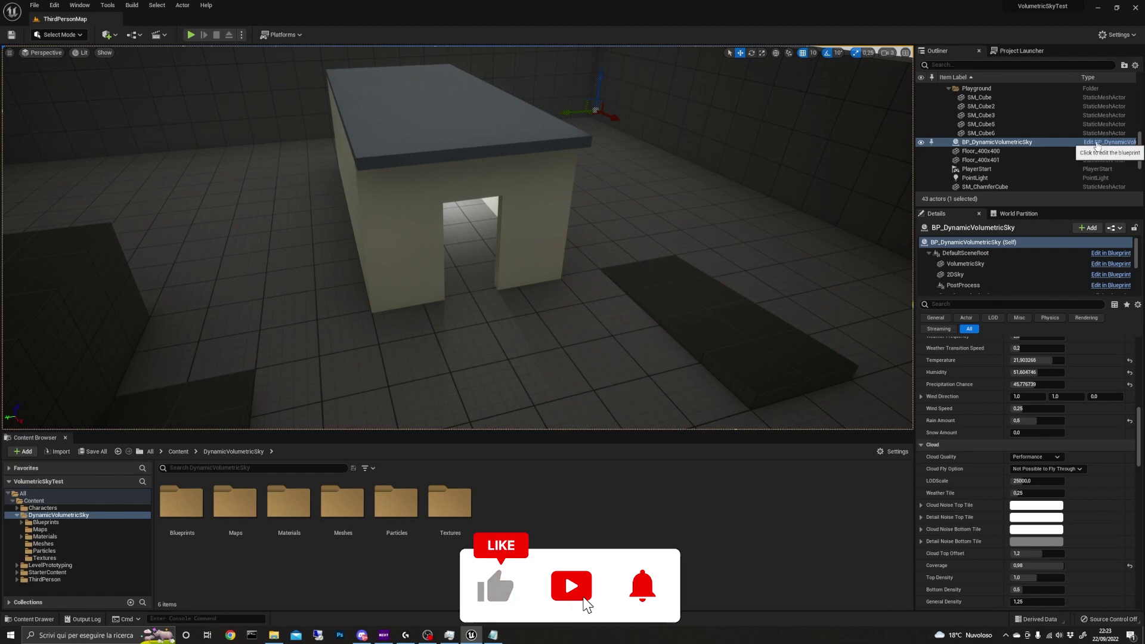
Open the BP_DynamicVolumetricSky blueprint and locate the Niagara asset used by its RainNiagaraSystem component in the project's Particles folder.
click(1082, 144)
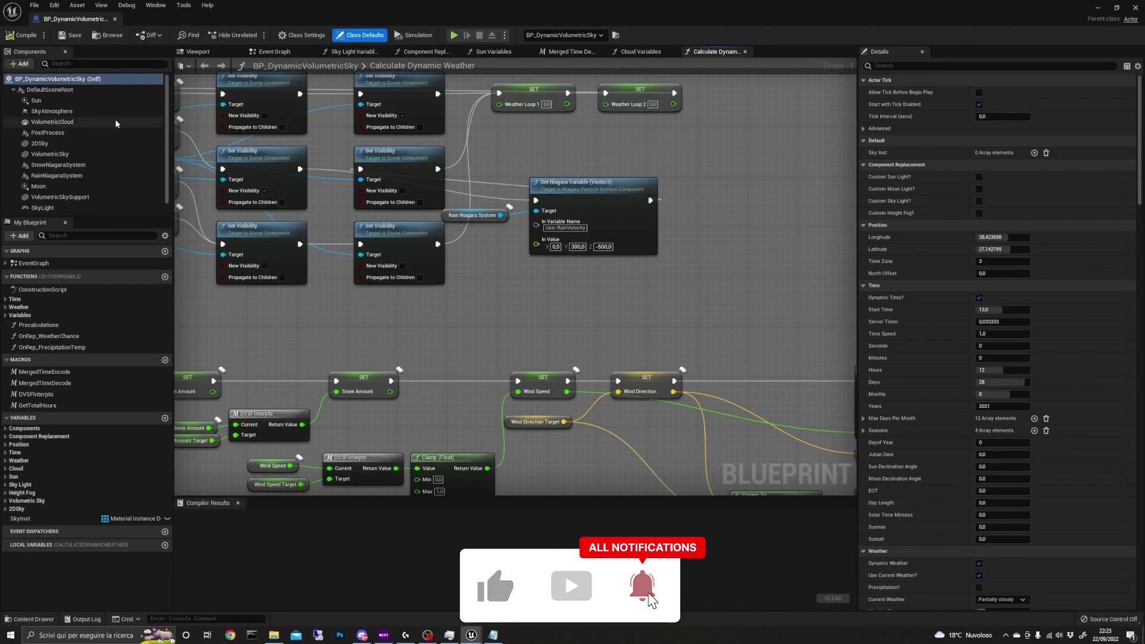
click(198, 52)
scroll(66, 144, down, 1)
click(46, 166)
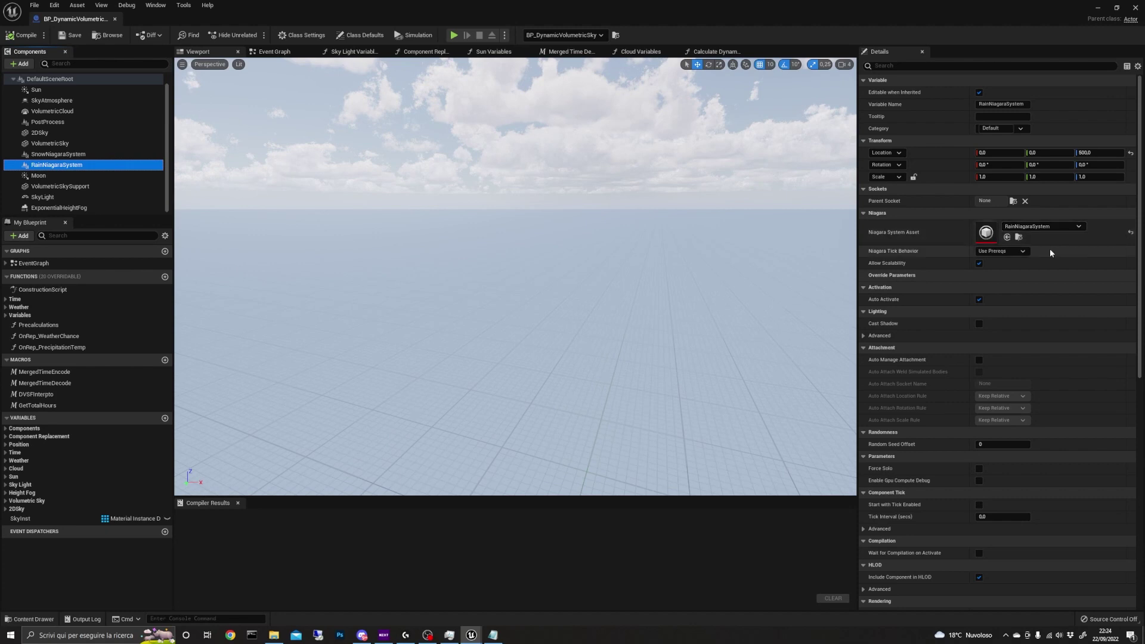
click(1018, 237)
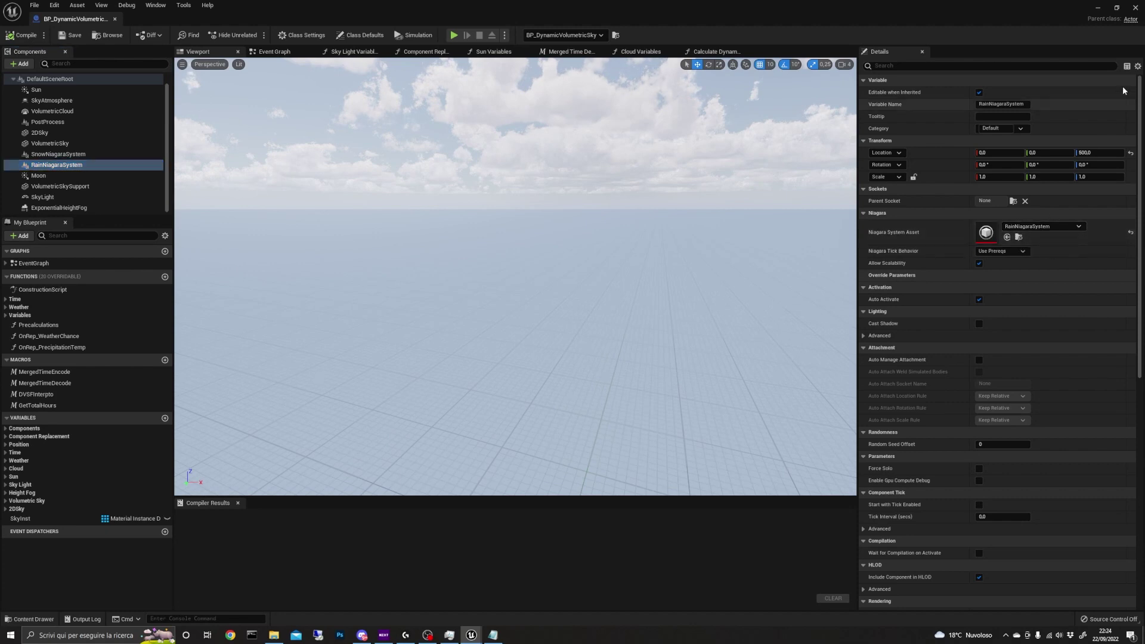
click(1117, 9)
Create a Niagara system named NS_FixedRain in the Particles folder from the Fountain emitter template, and open it for editing.
click(495, 531)
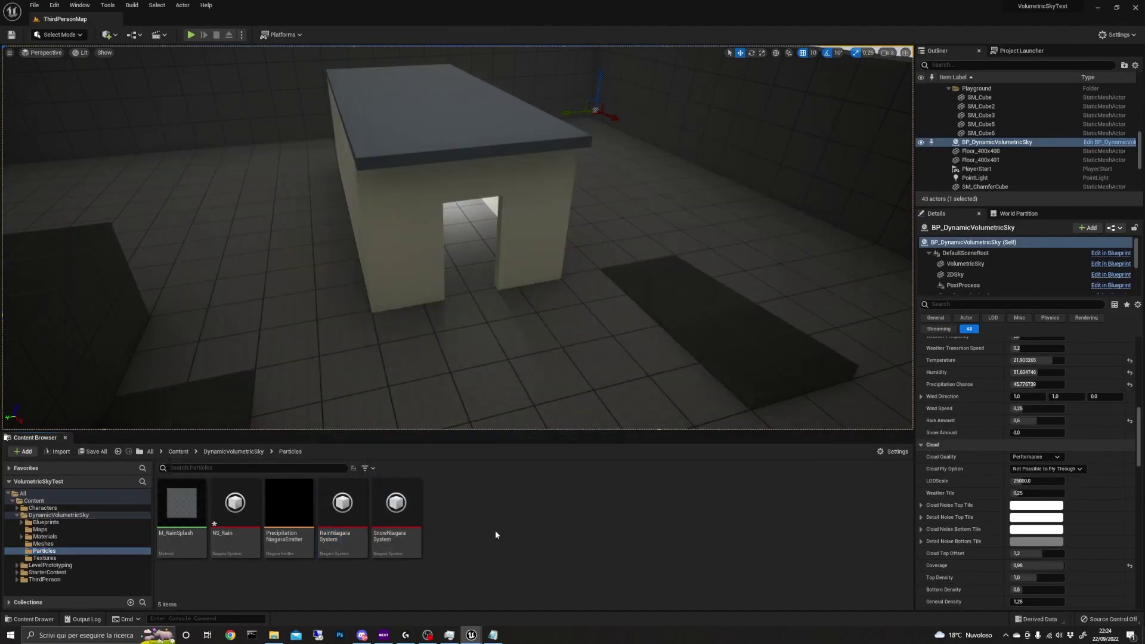
right_click(495, 531)
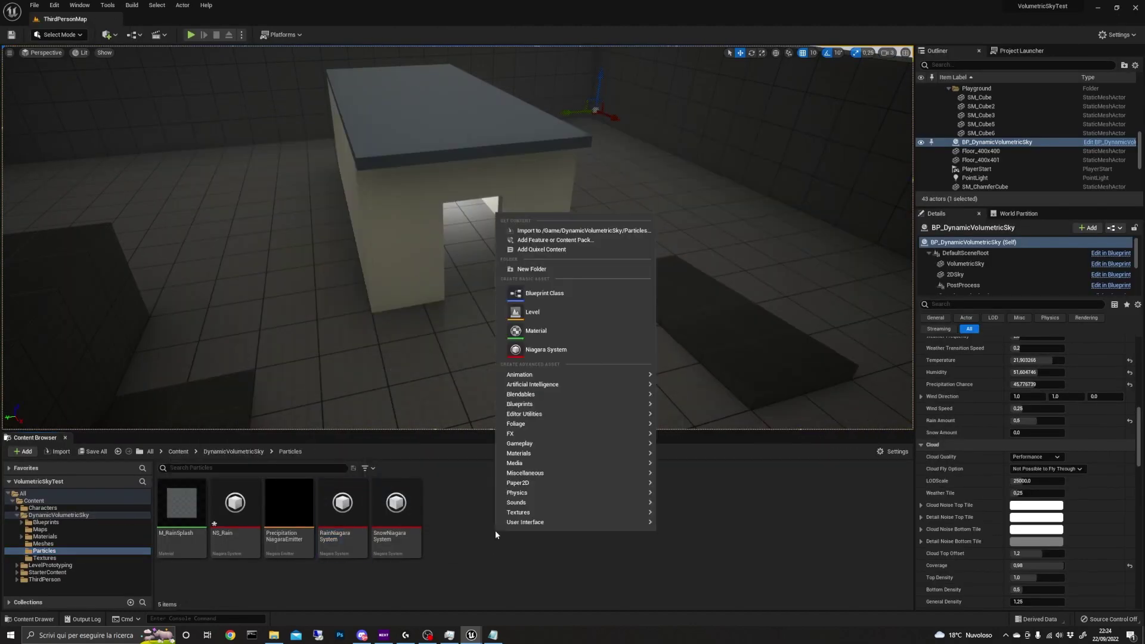
click(581, 353)
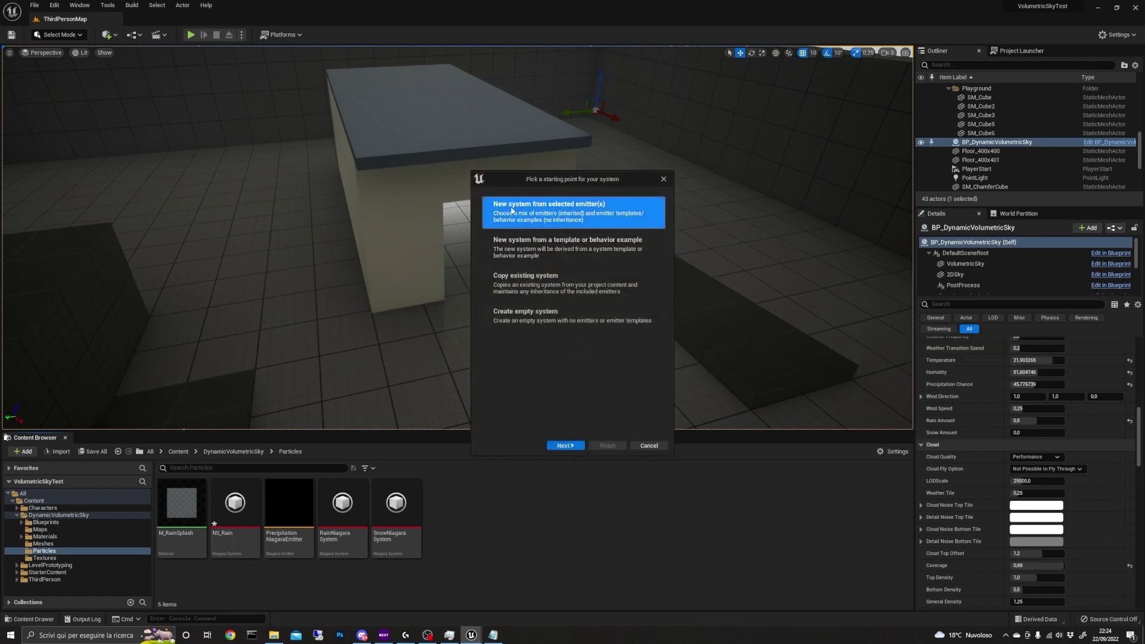
click(561, 446)
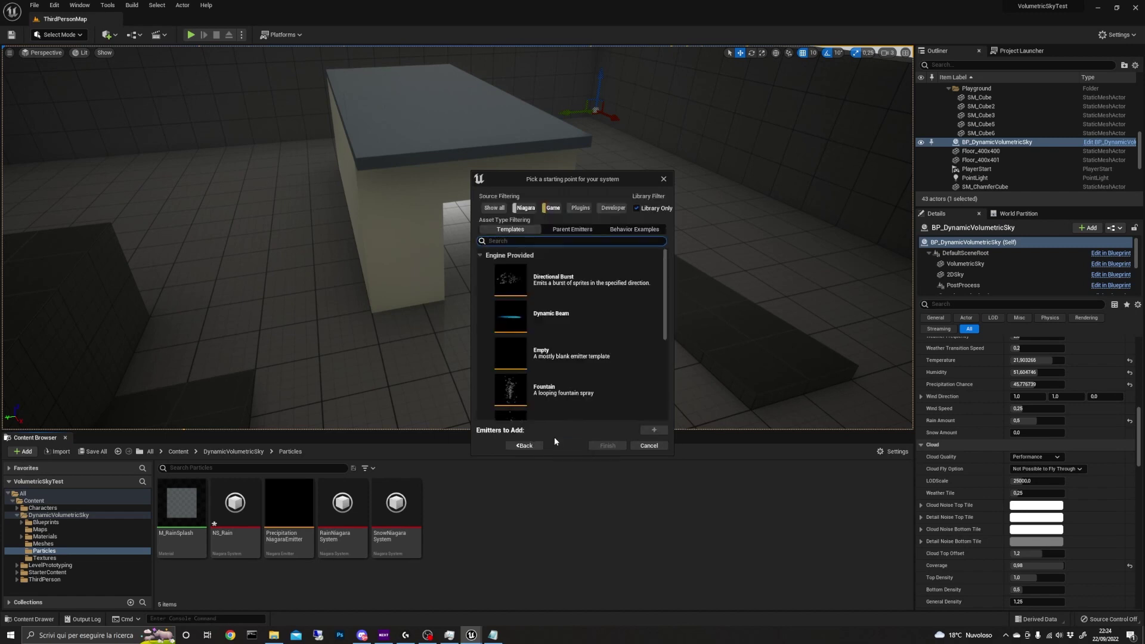
click(593, 395)
click(655, 430)
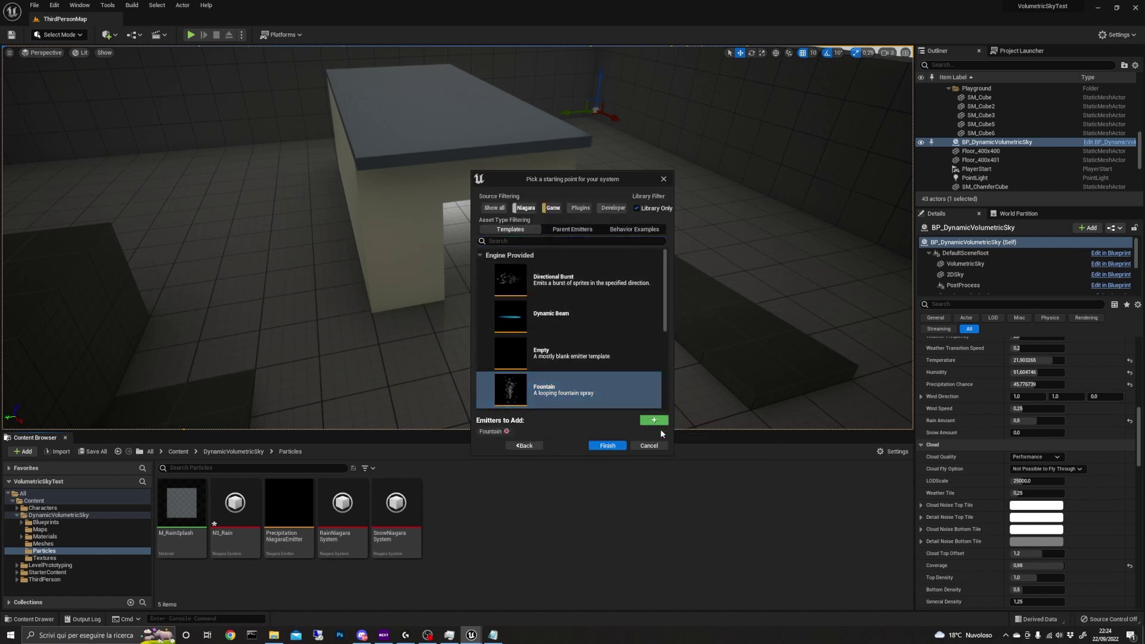
click(607, 446)
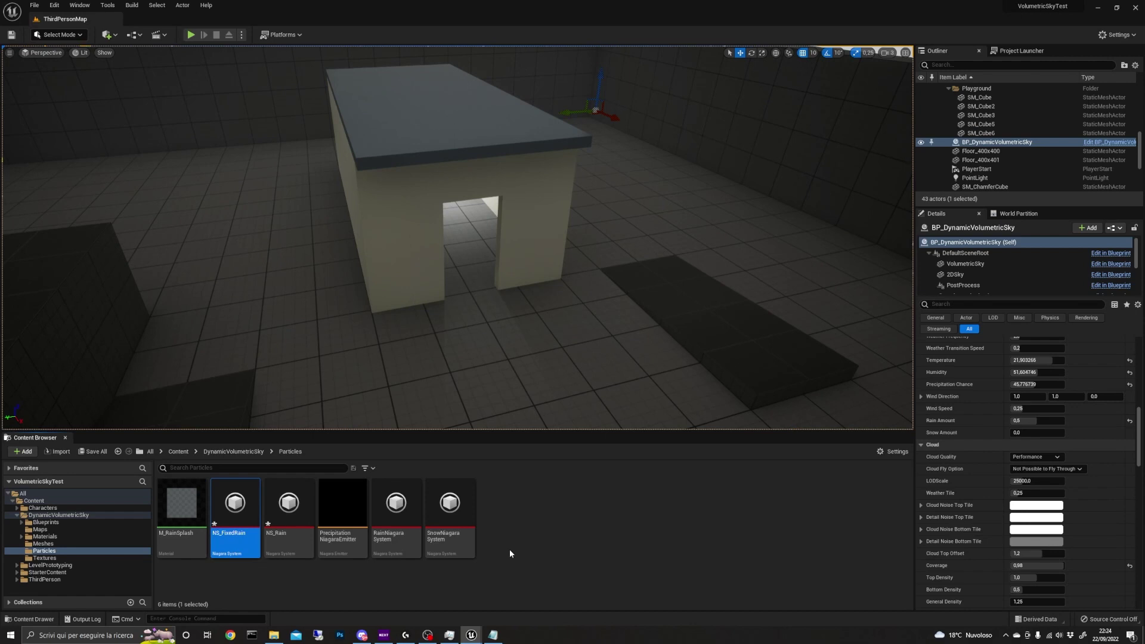
double_click(235, 504)
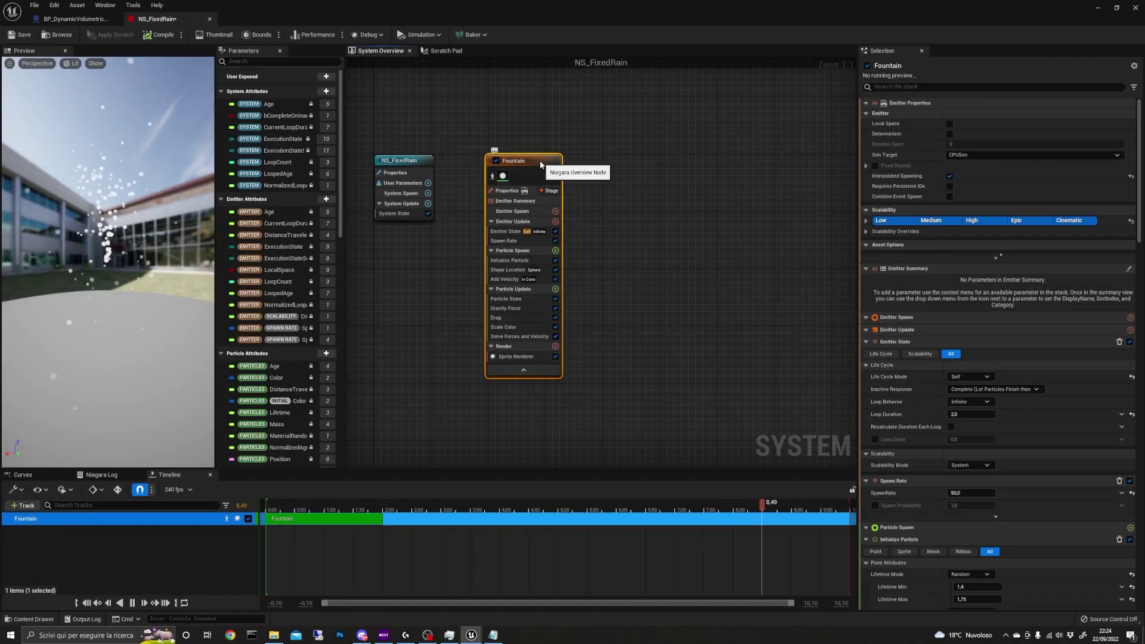
Set the Fountain emitter's Sprite Size Mode to Non-Uniform in Initialize Particle, with an X size of 1.
click(508, 161)
click(533, 262)
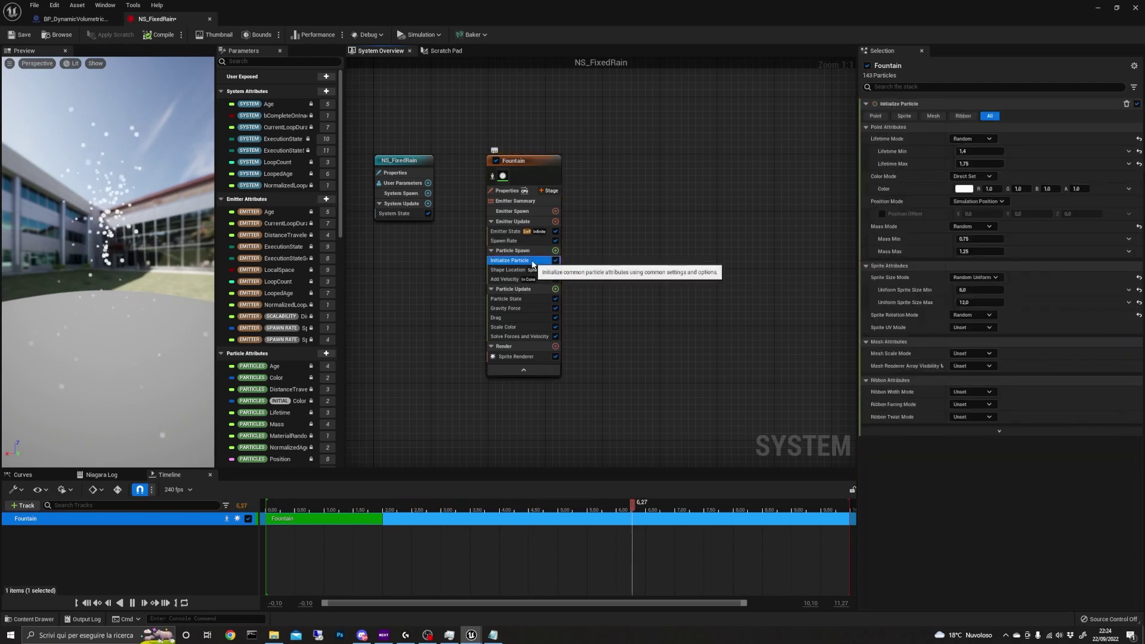
click(973, 277)
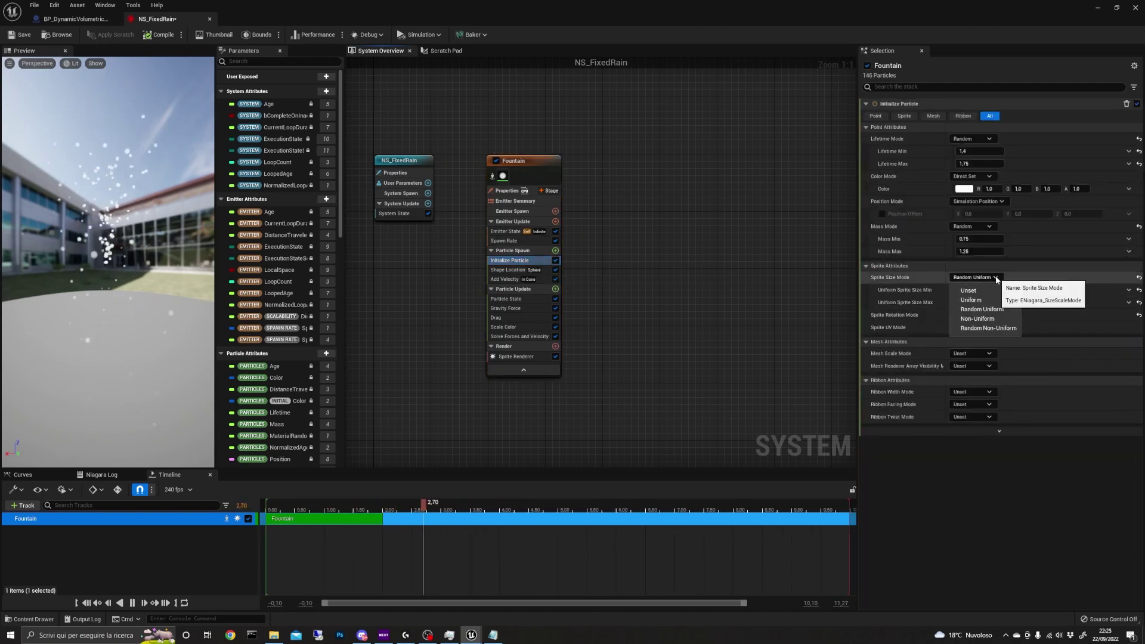
click(978, 318)
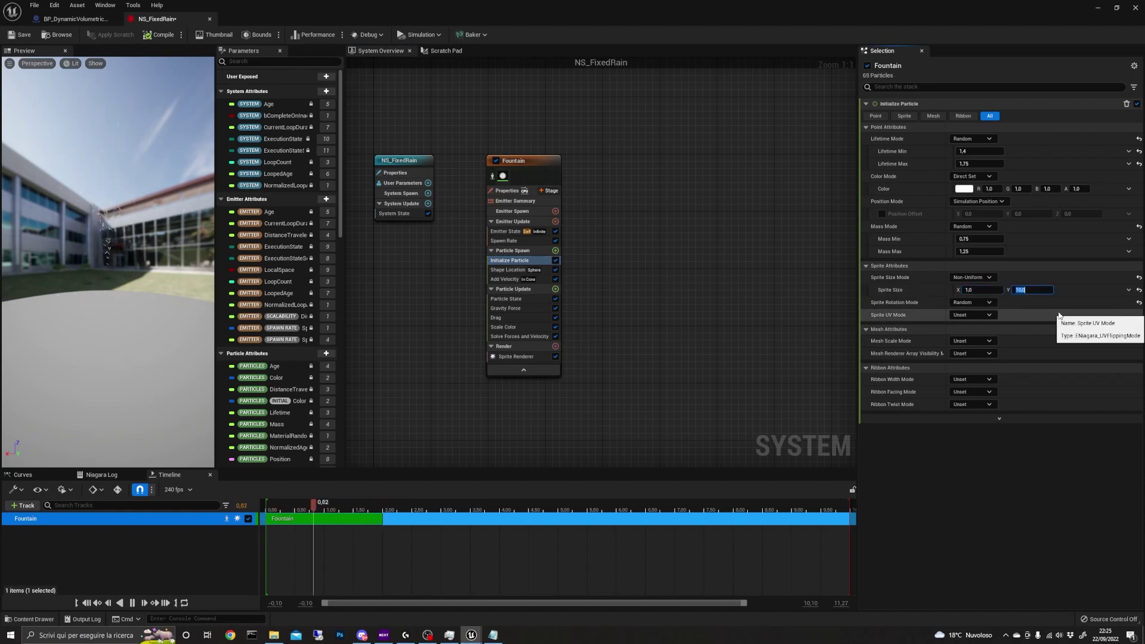
Switch the particle preview's view mode to Unlit.
drag(46, 186, 120, 190)
click(72, 63)
click(89, 83)
Set the emitter's Add Velocity module to Linear mode with a Z velocity of -500.
click(504, 279)
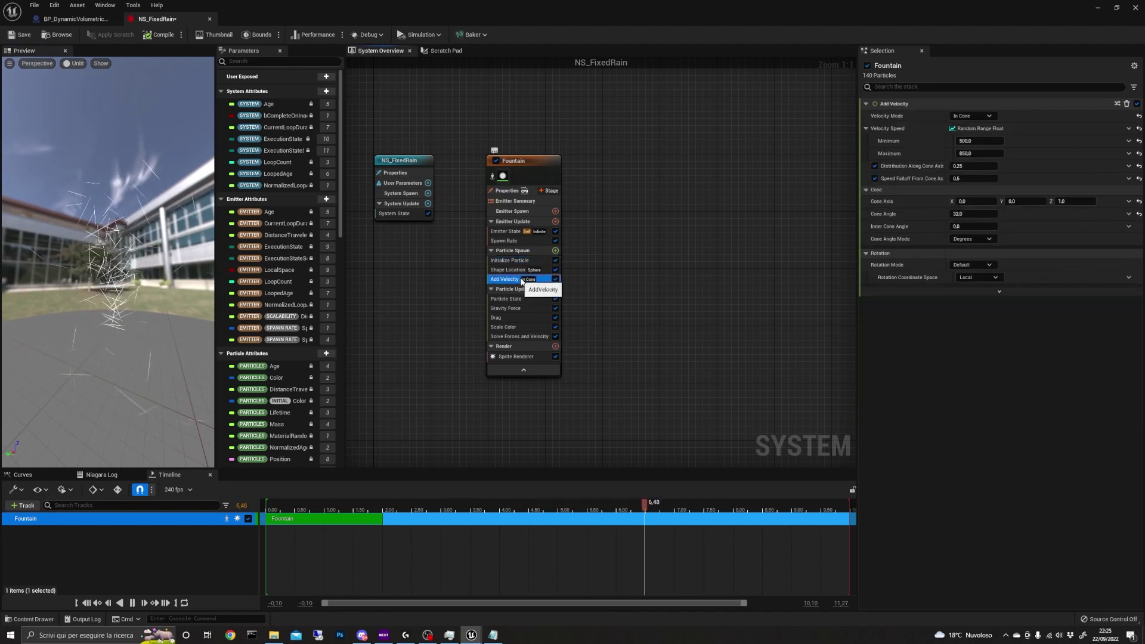
click(970, 115)
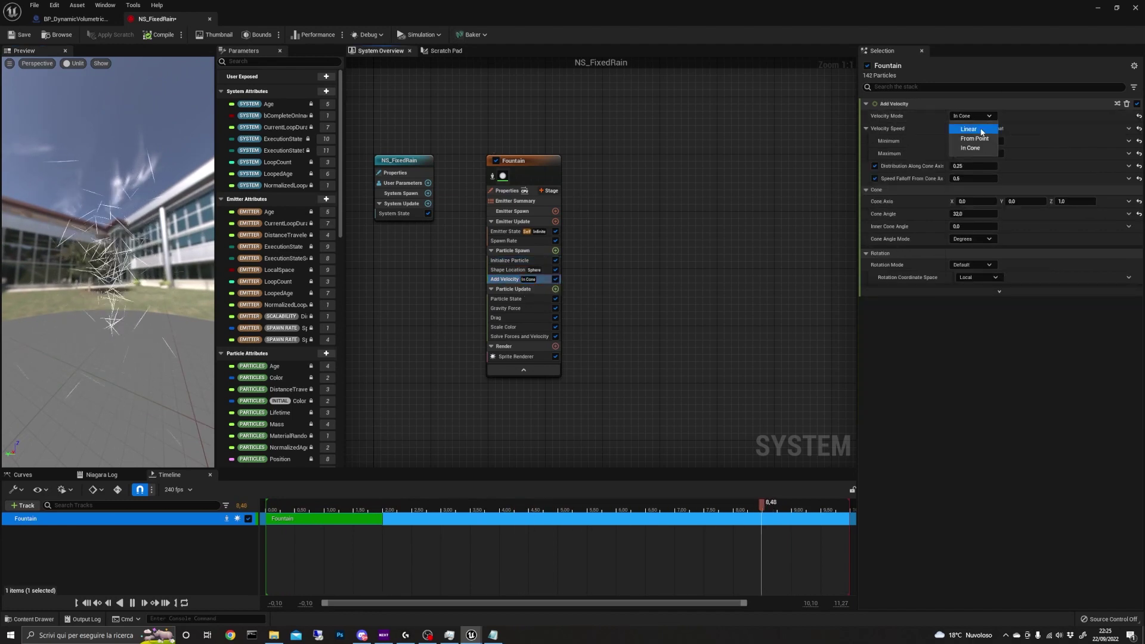
click(978, 129)
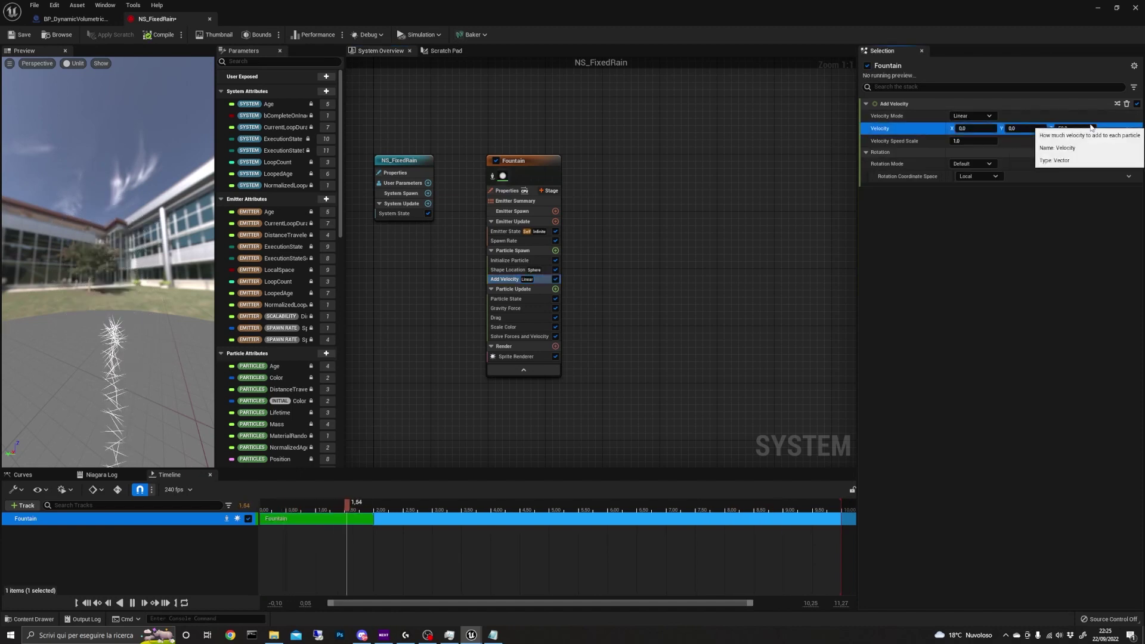
click(1092, 127)
text(-)
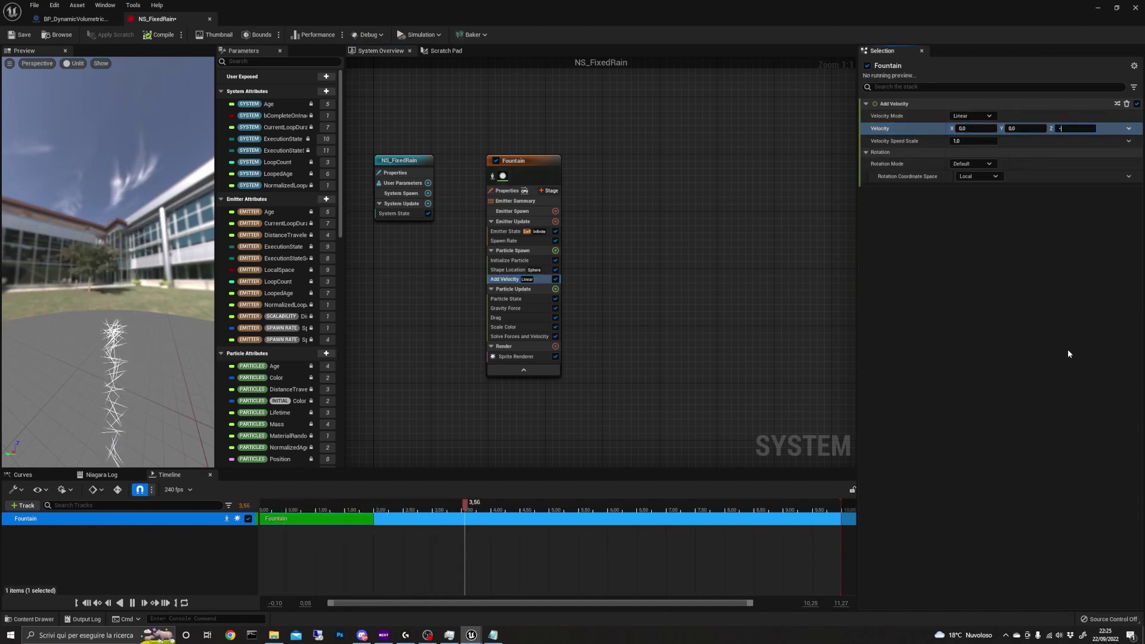
text(500)
key(Return)
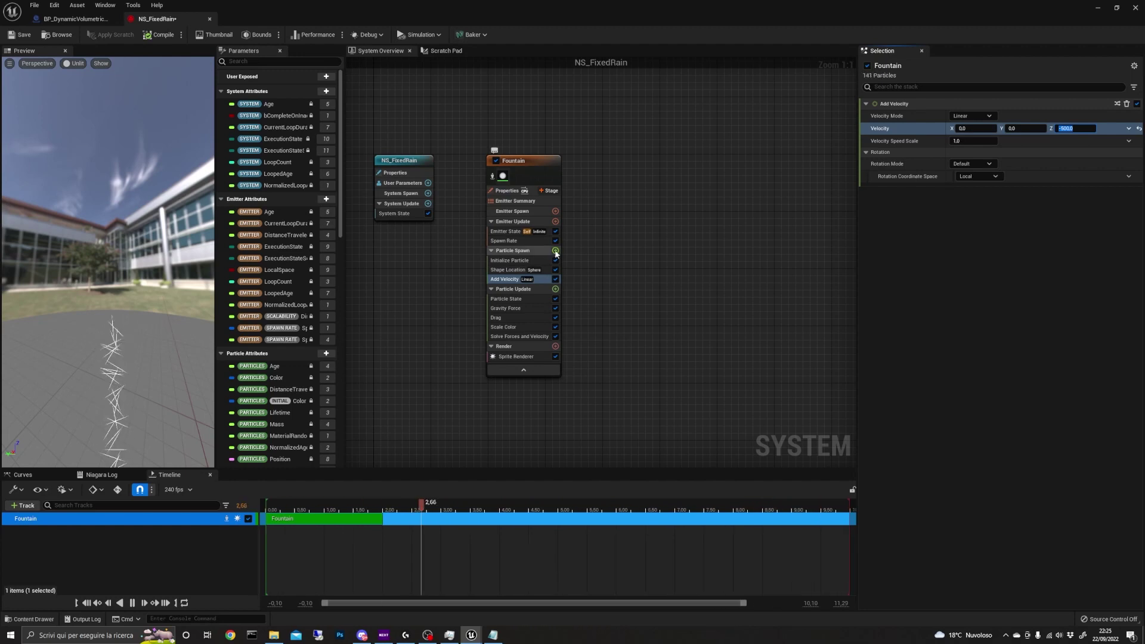
Change the Shape Location primitive to Box / Plane and set the box size to 2000 in X and Y.
click(509, 270)
click(993, 139)
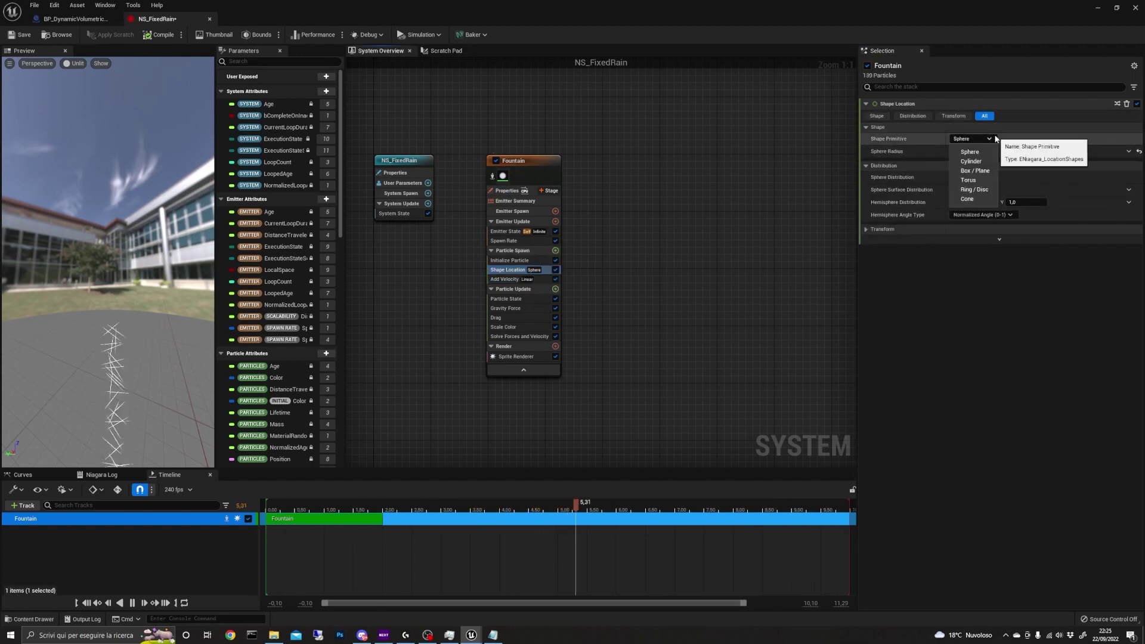
click(975, 171)
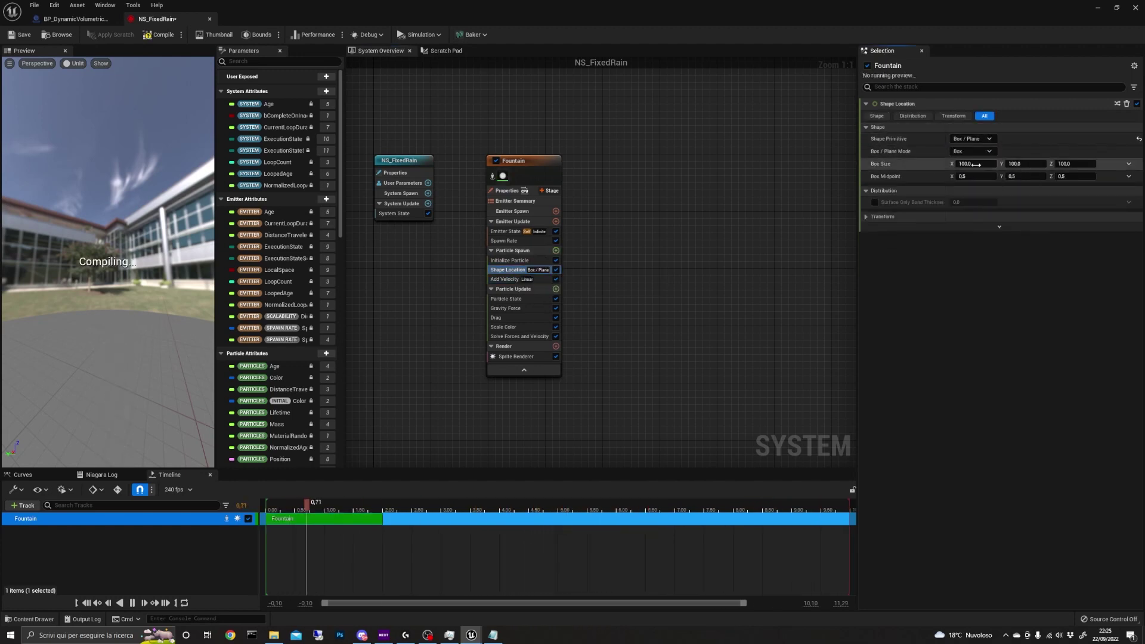
click(975, 165)
text(2000)
key(Tab)
text(20)
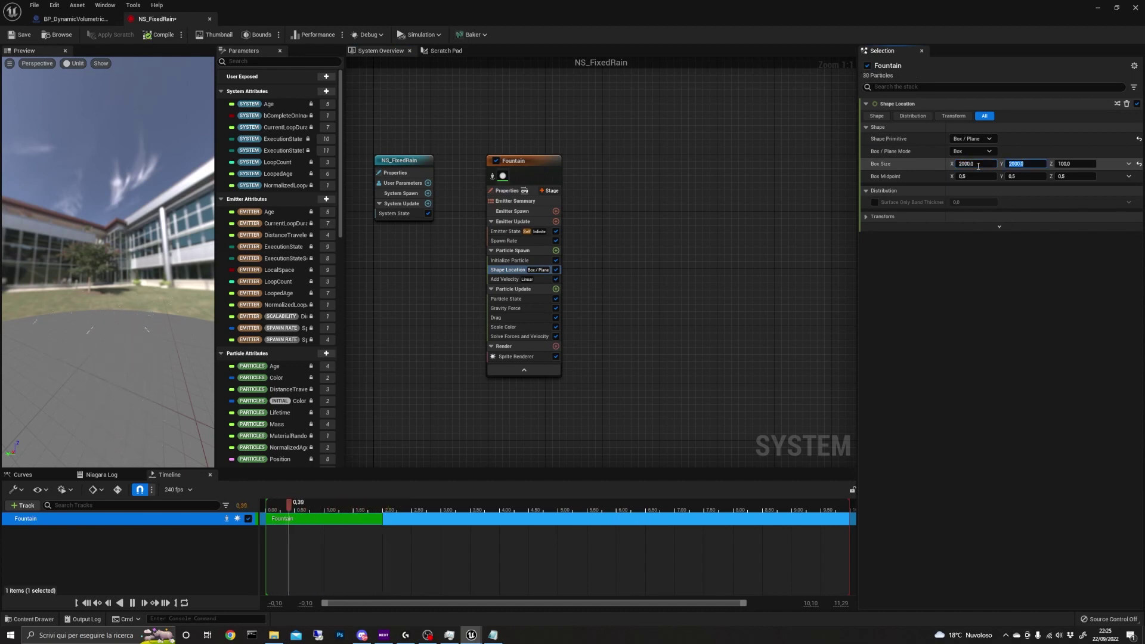
key(Return)
Set the Sprite Renderer's alignment to Velocity Aligned and check the falling streaks in the preview.
click(525, 357)
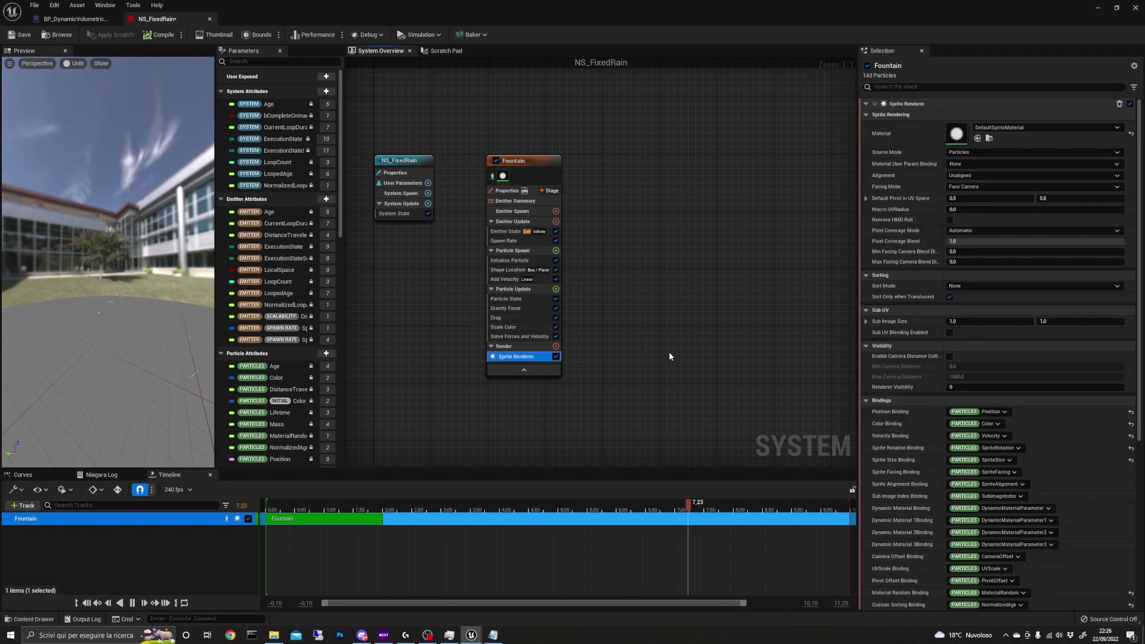
click(1003, 175)
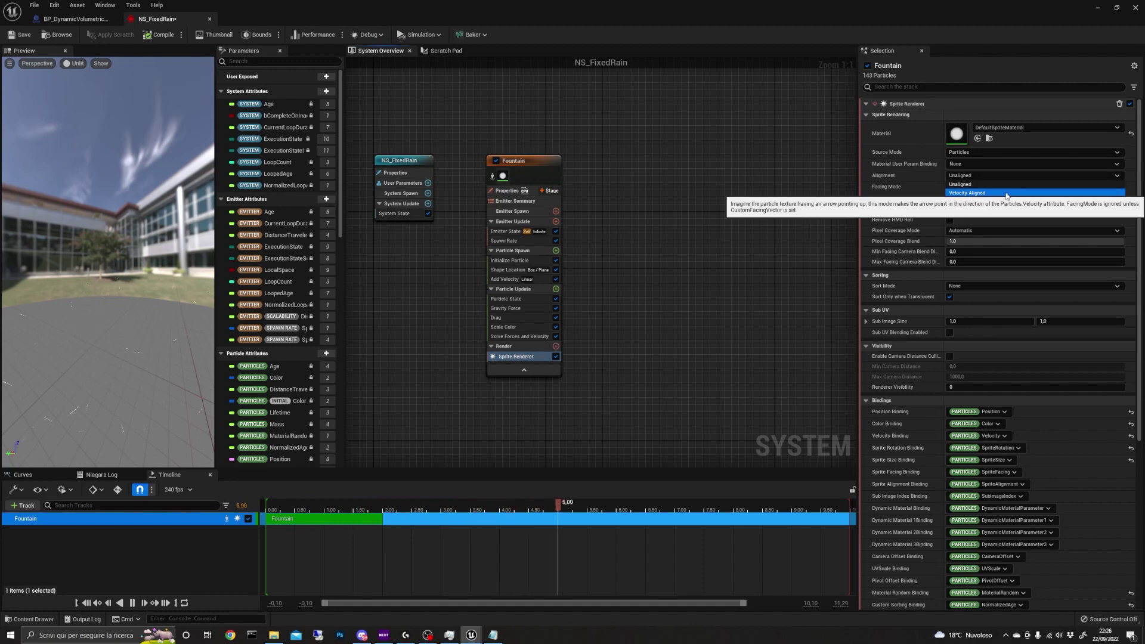
click(1007, 193)
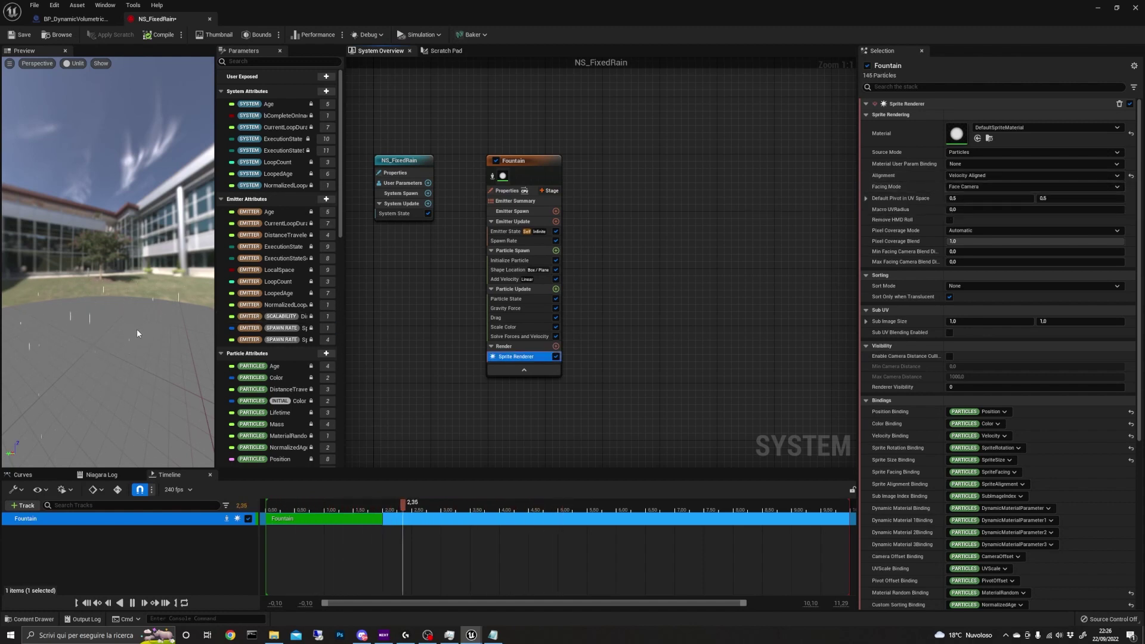
drag(137, 332, 102, 331)
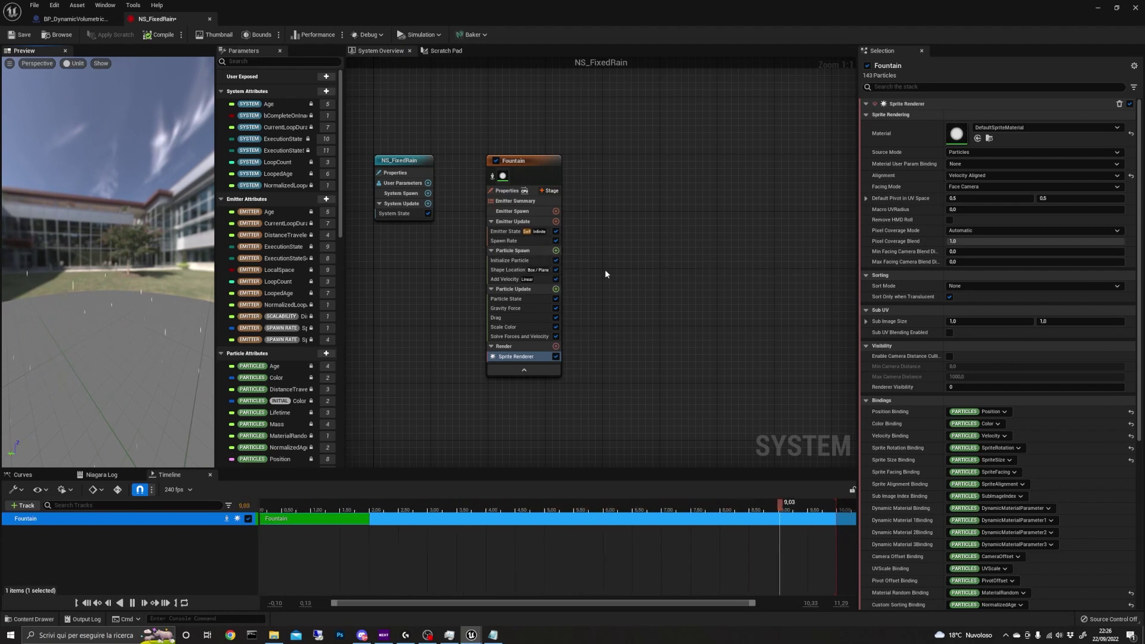
Add a Color module to the emitter's Particle Spawn group.
click(556, 251)
text(color)
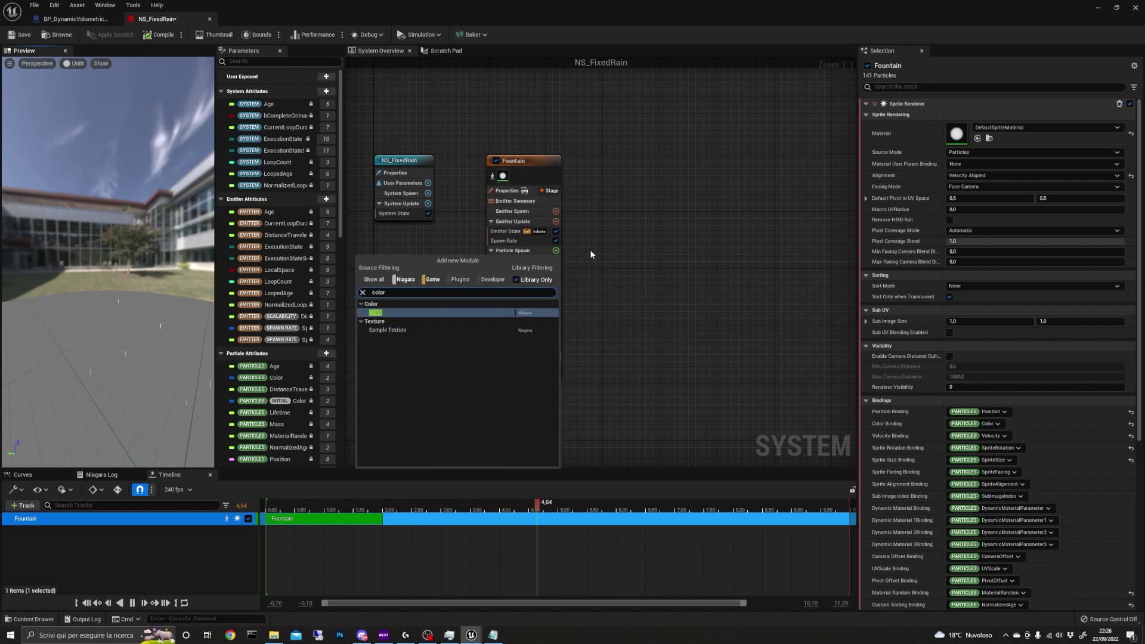
click(420, 315)
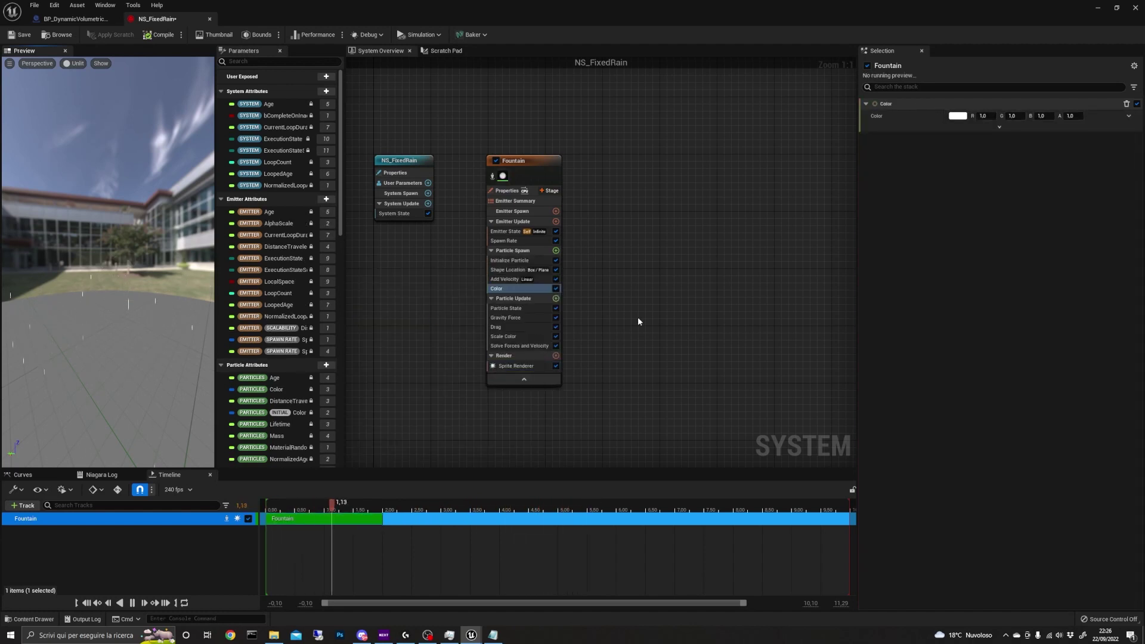
Set the Color module's red, green and blue to 0.7 and alpha to 0.45, and save the NS_FixedRain system.
click(985, 116)
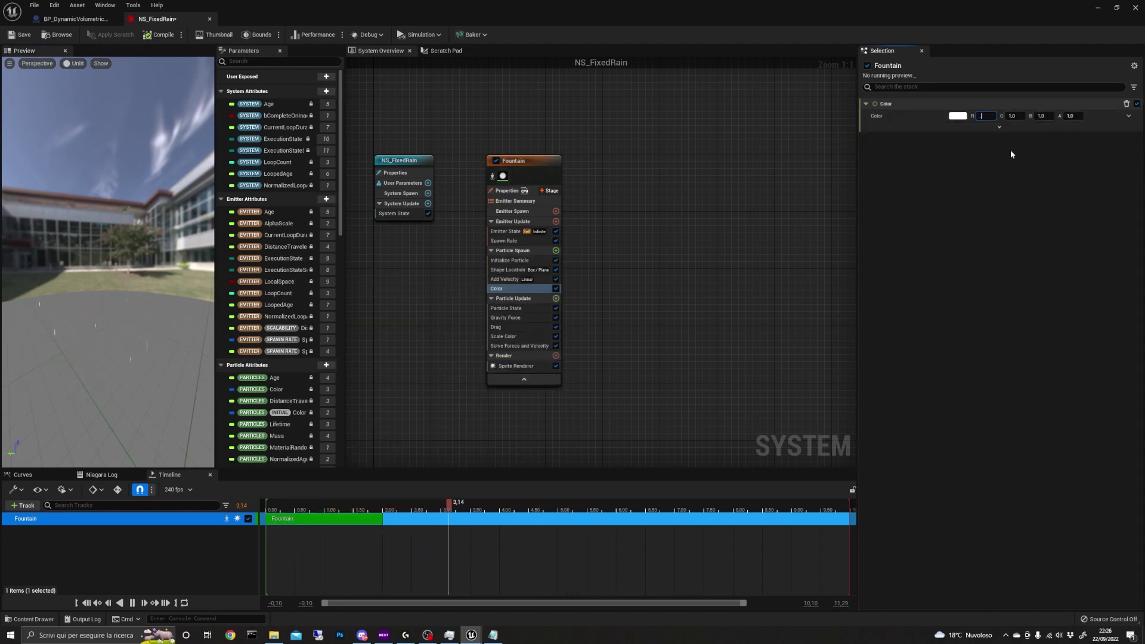
text(0,7)
key(Tab)
text(,7)
key(Tab)
text(,7)
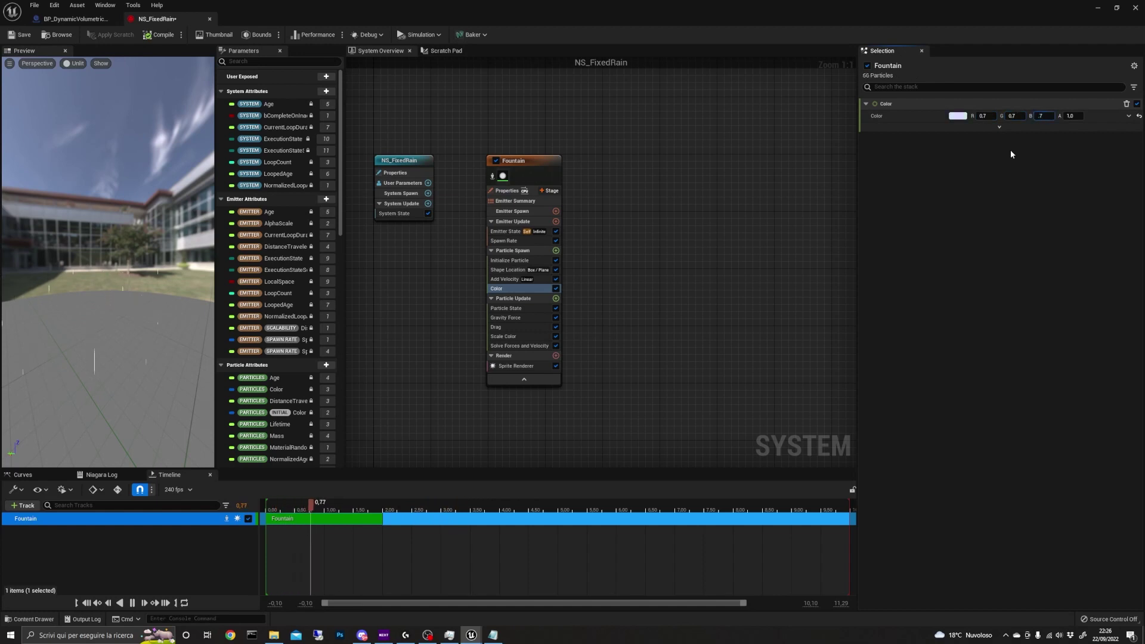
key(Tab)
text(,45)
key(Return)
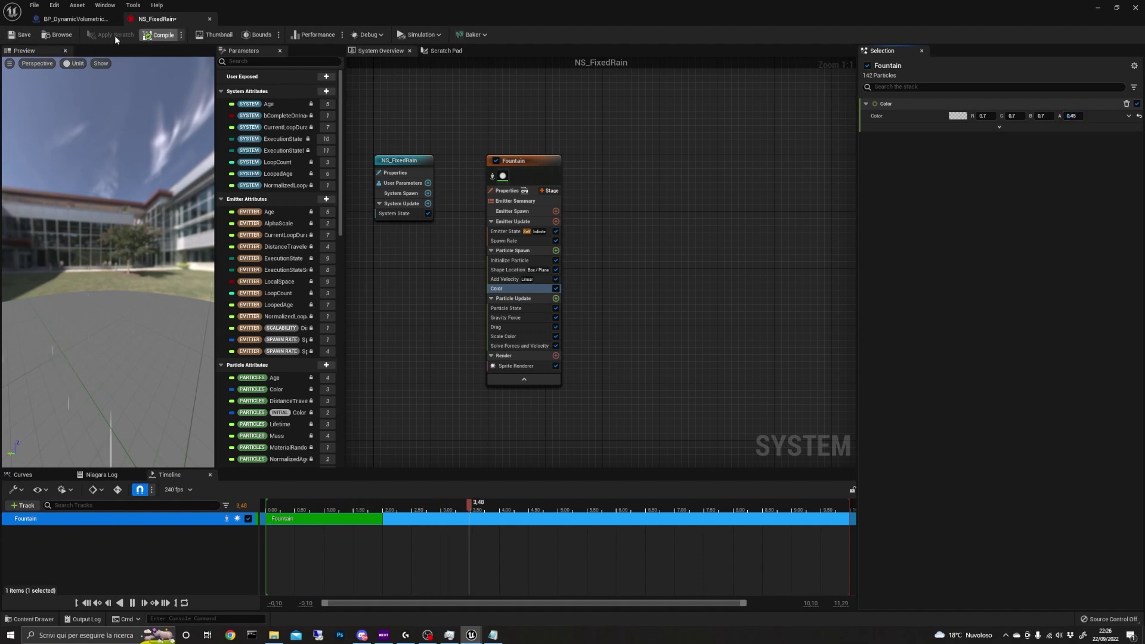
click(18, 35)
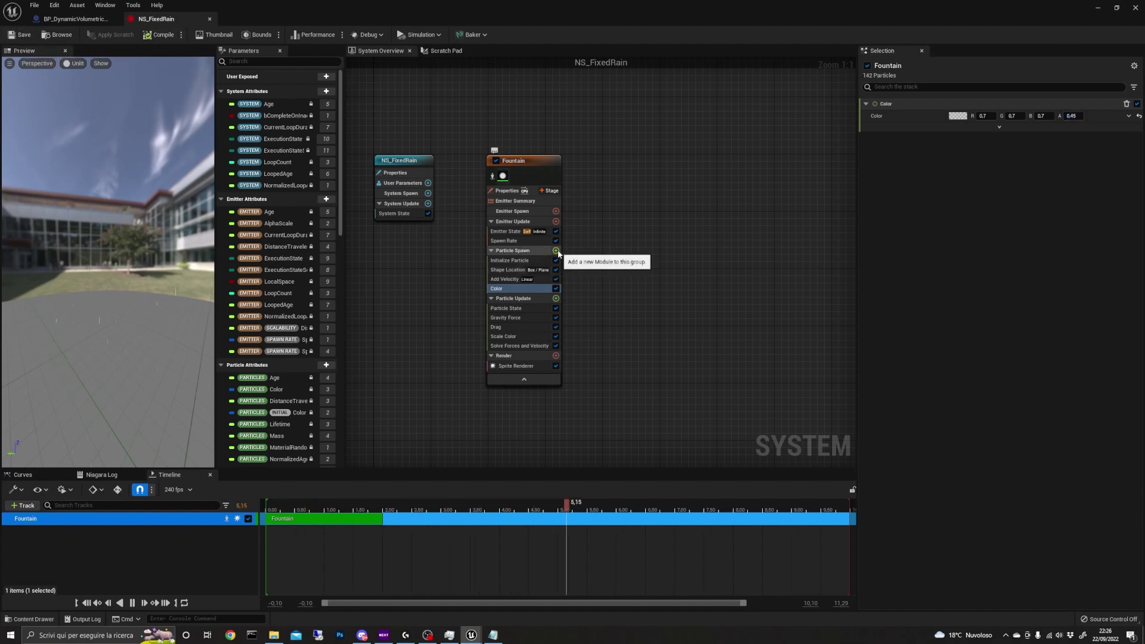
Add a Collision module to the Fountain emitter's Particle Update group.
click(556, 299)
text(collis)
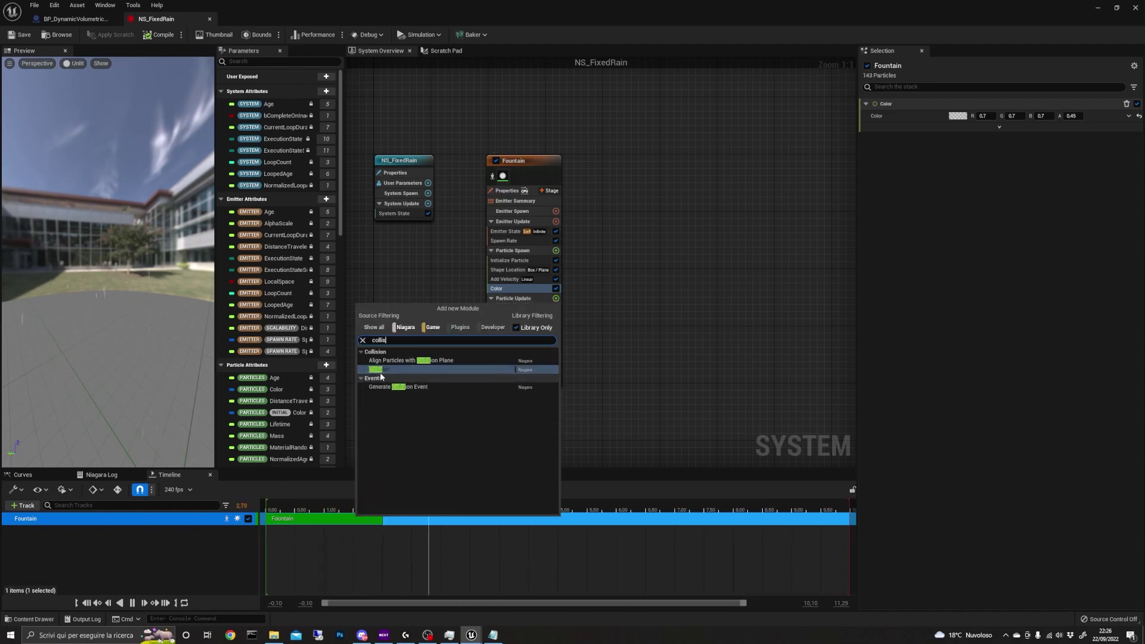
click(381, 369)
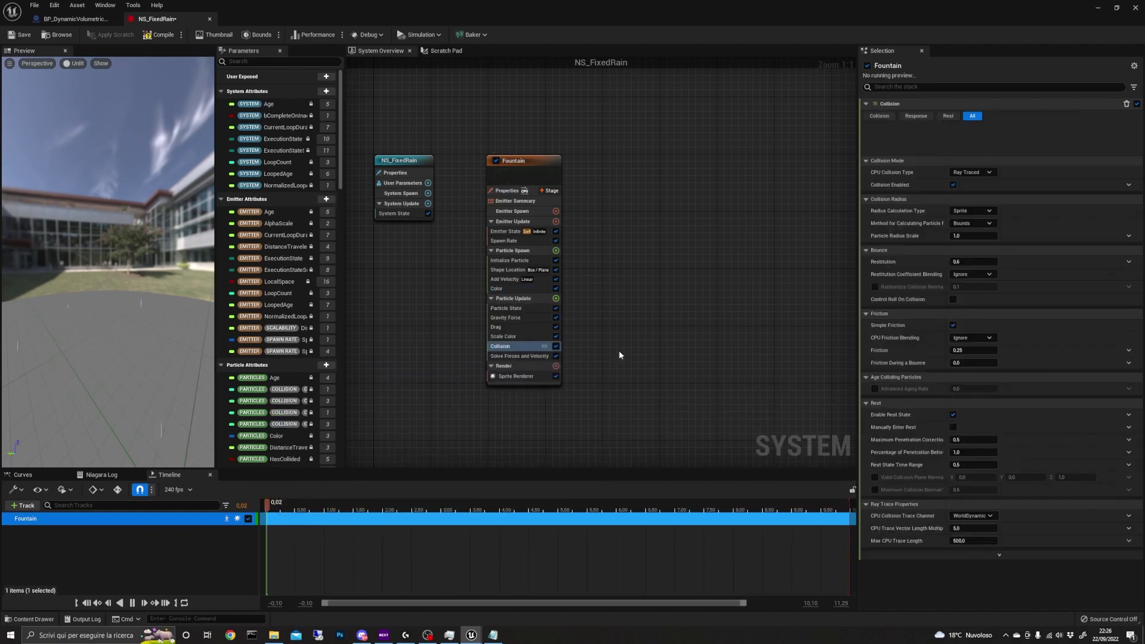
Add a Kill Particles module to the Particle Update group and link its Kill Particles input to PARTICLES HasCollided.
click(556, 299)
text(kill)
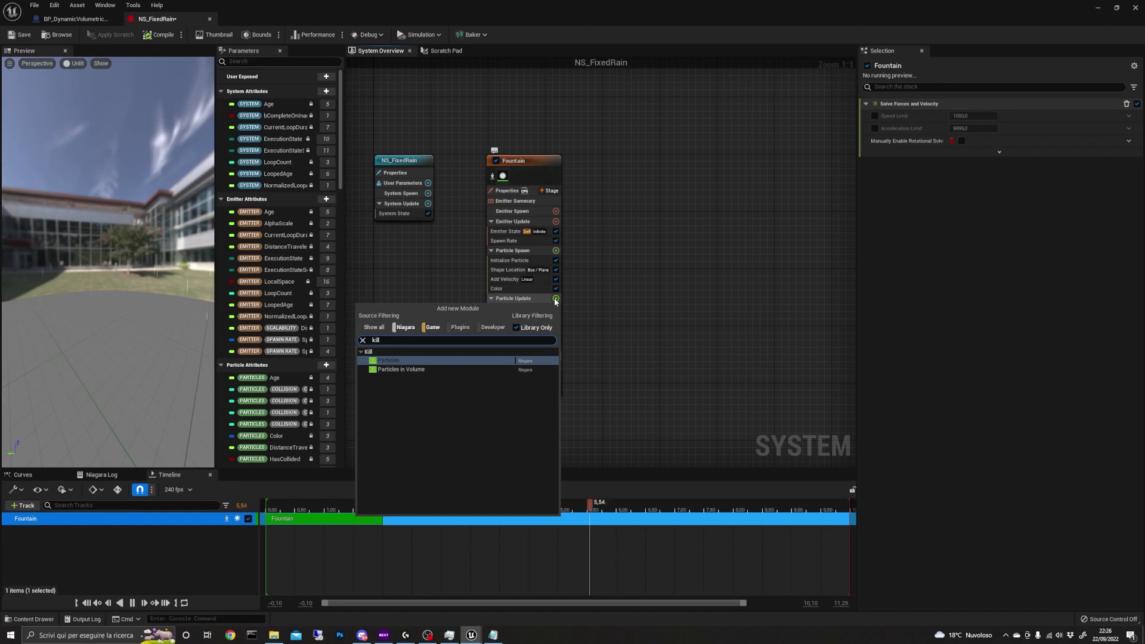
click(389, 361)
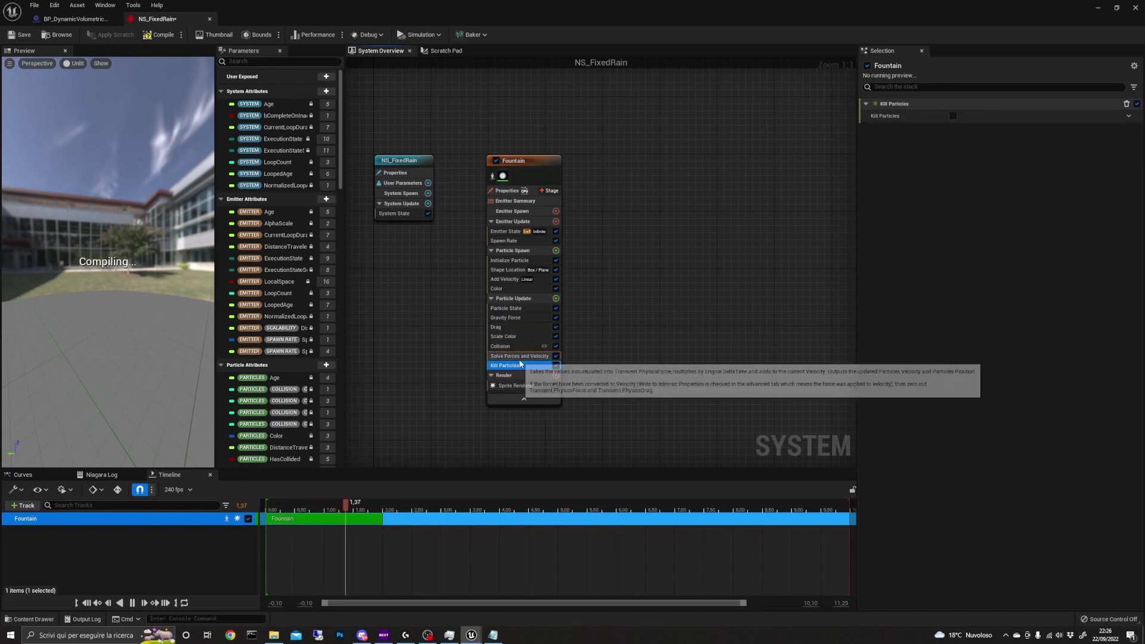
click(1129, 116)
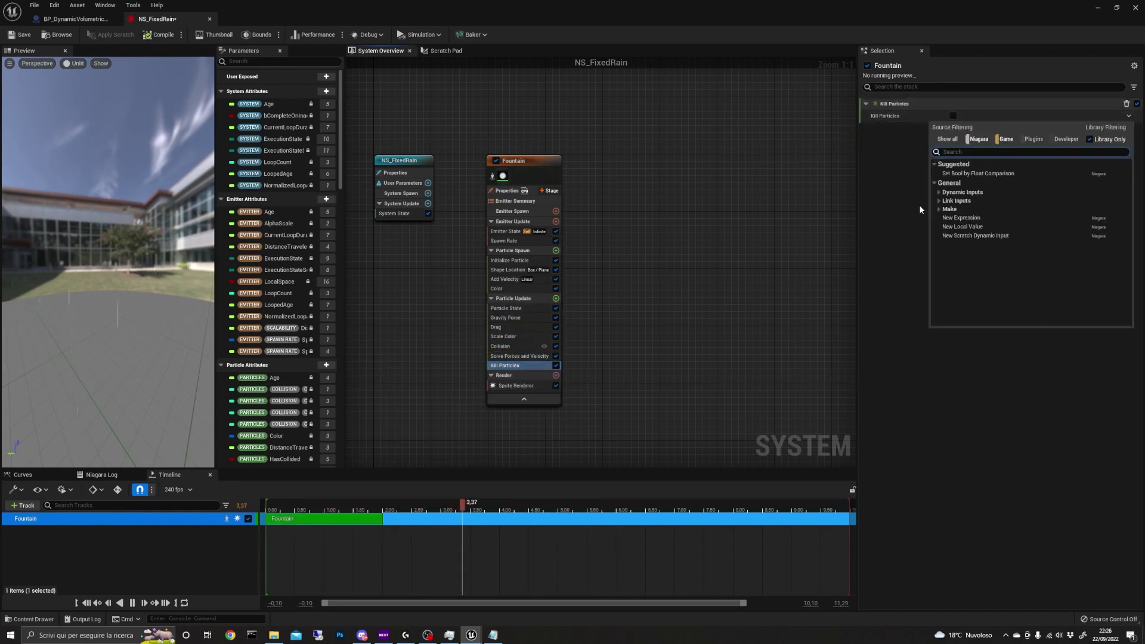
text(hasc)
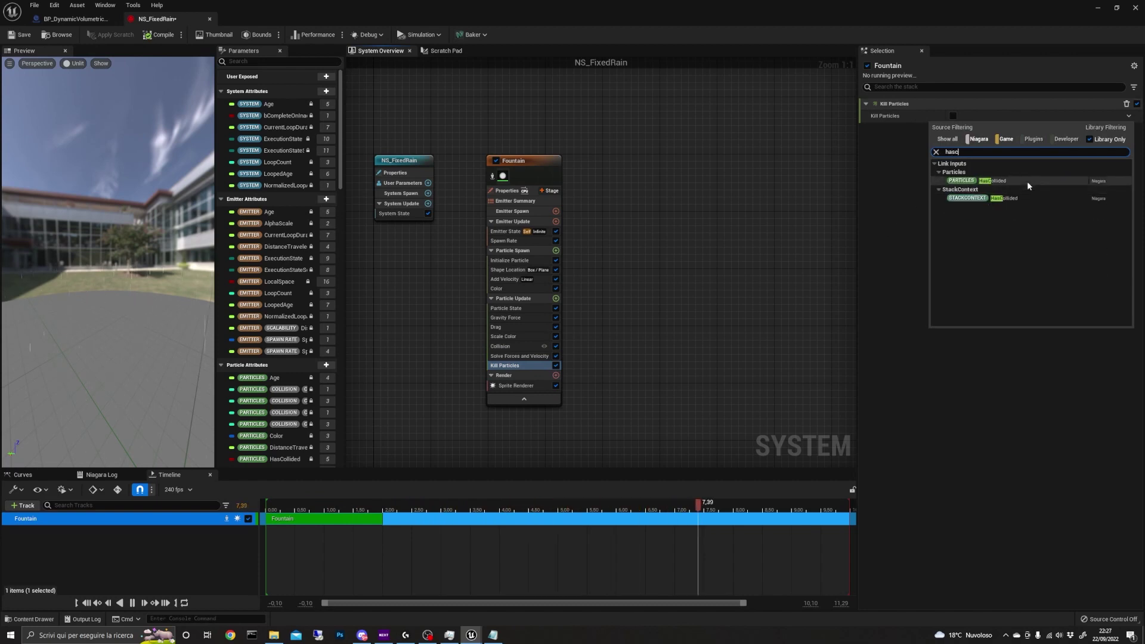
click(1010, 181)
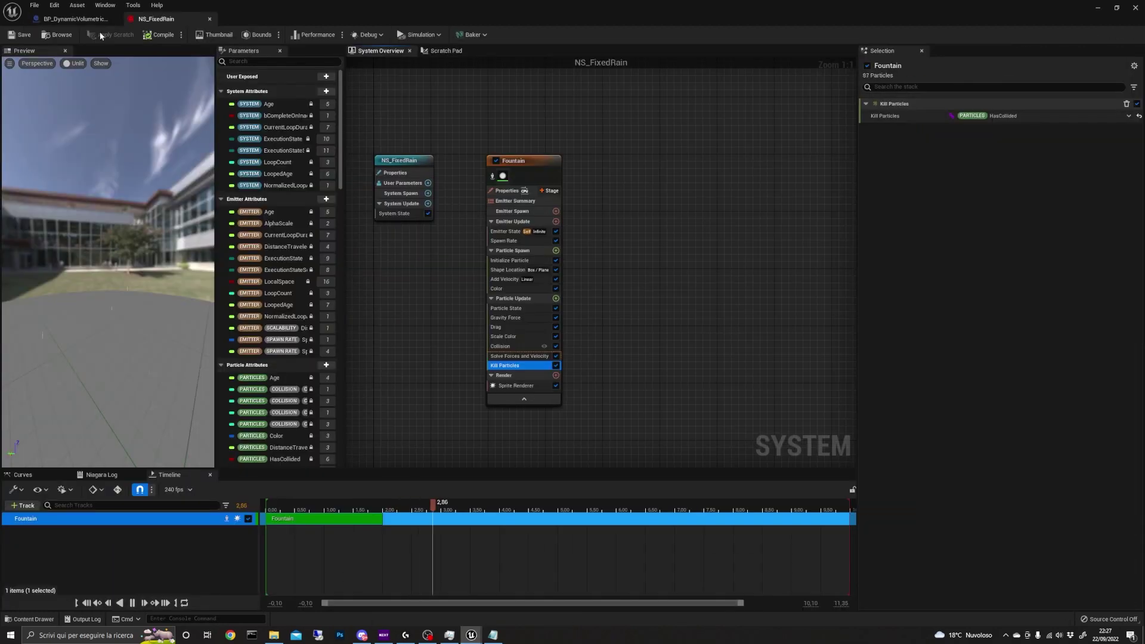
In BP_DynamicVolumetricSky, assign NS_FixedRain as the RainNiagaraSystem component's Niagara System Asset, and compile and save the blueprint.
click(89, 19)
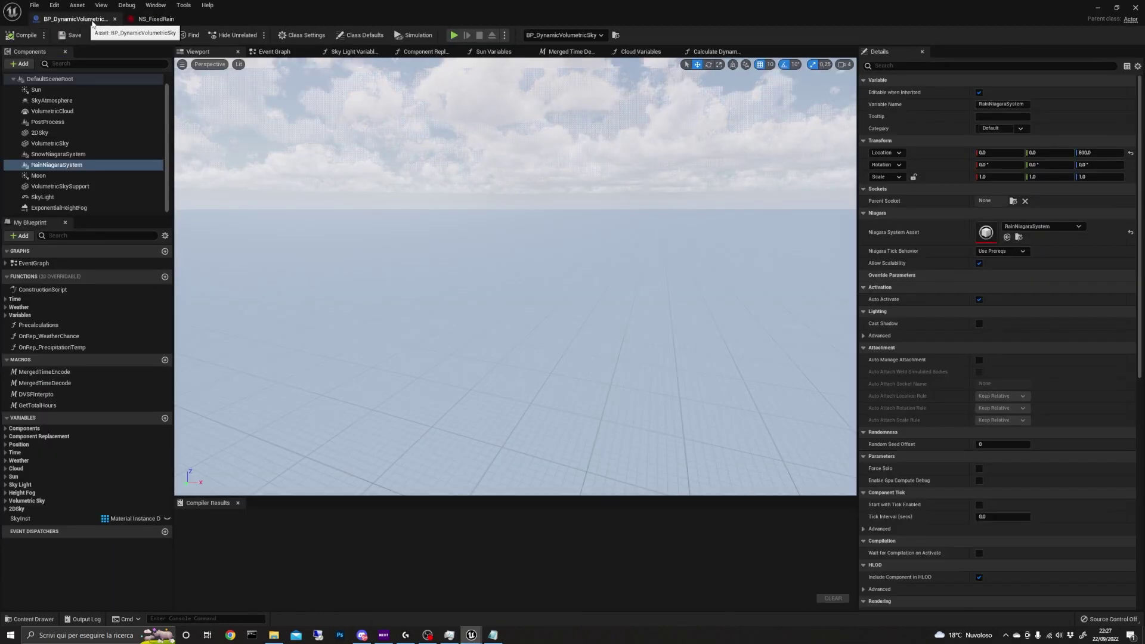
click(1067, 227)
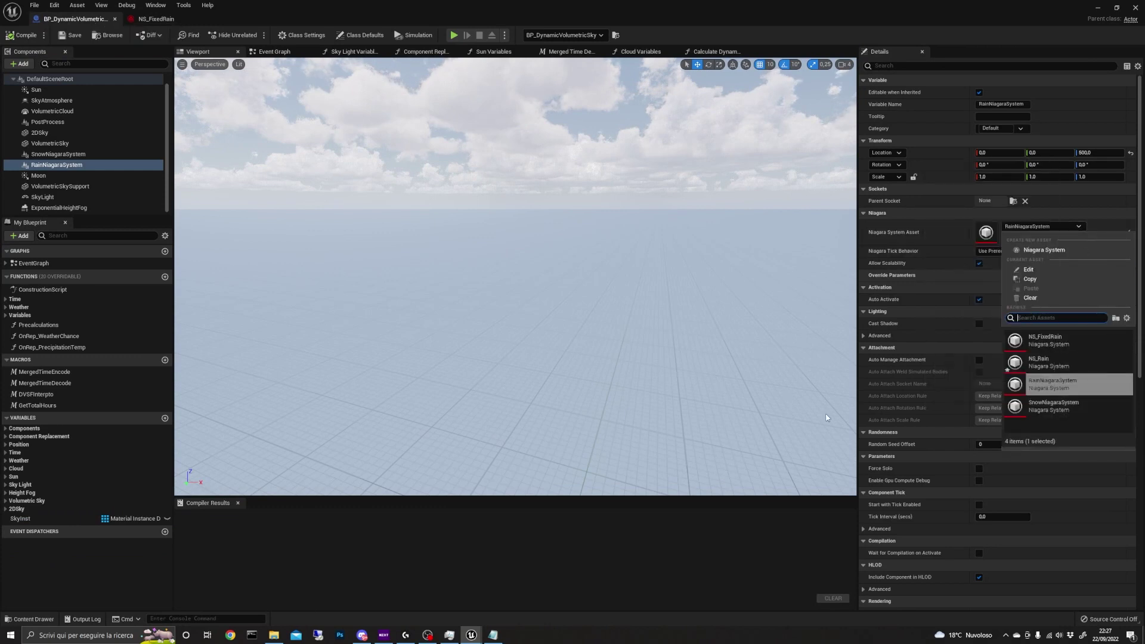
click(1026, 342)
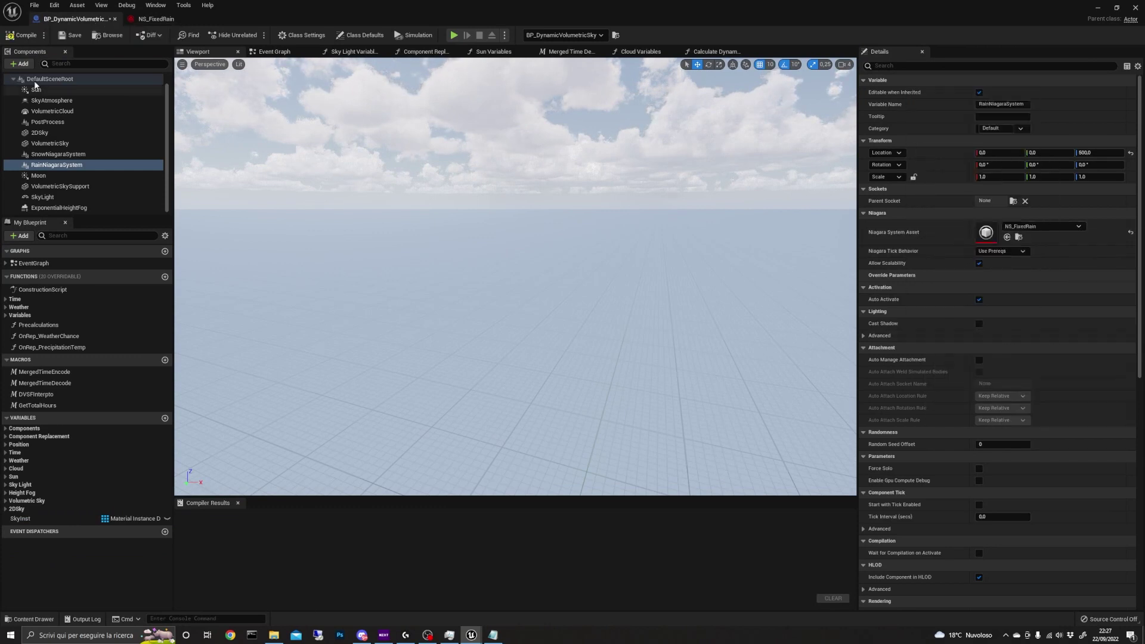
click(25, 37)
click(74, 36)
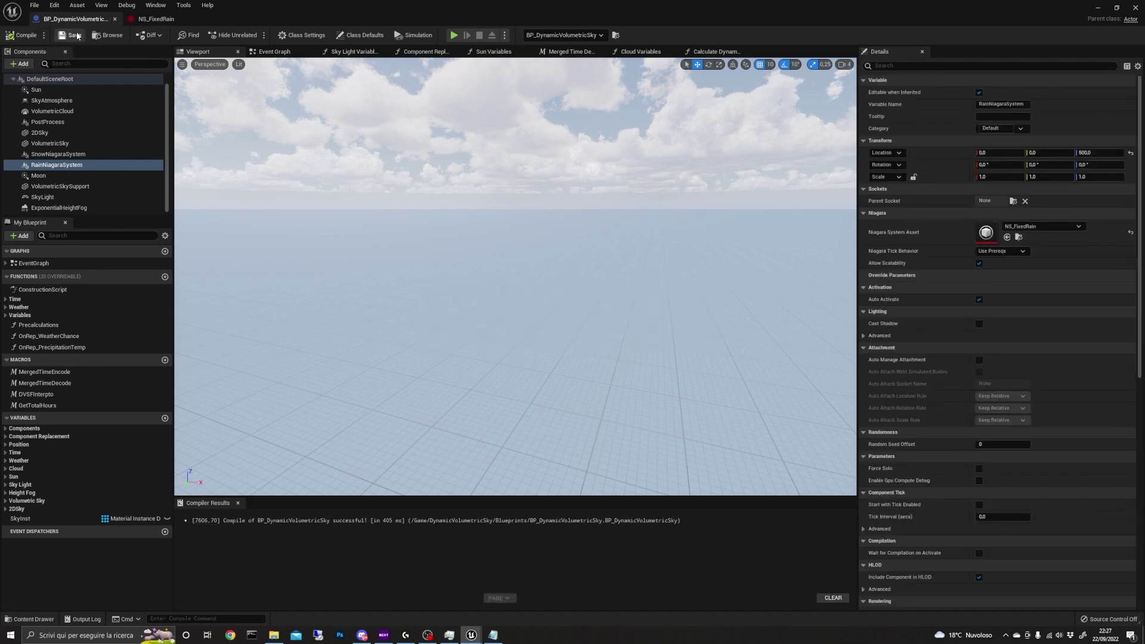
Inspect the rain around the roofed building in the level, with the collision display turned on.
click(1098, 8)
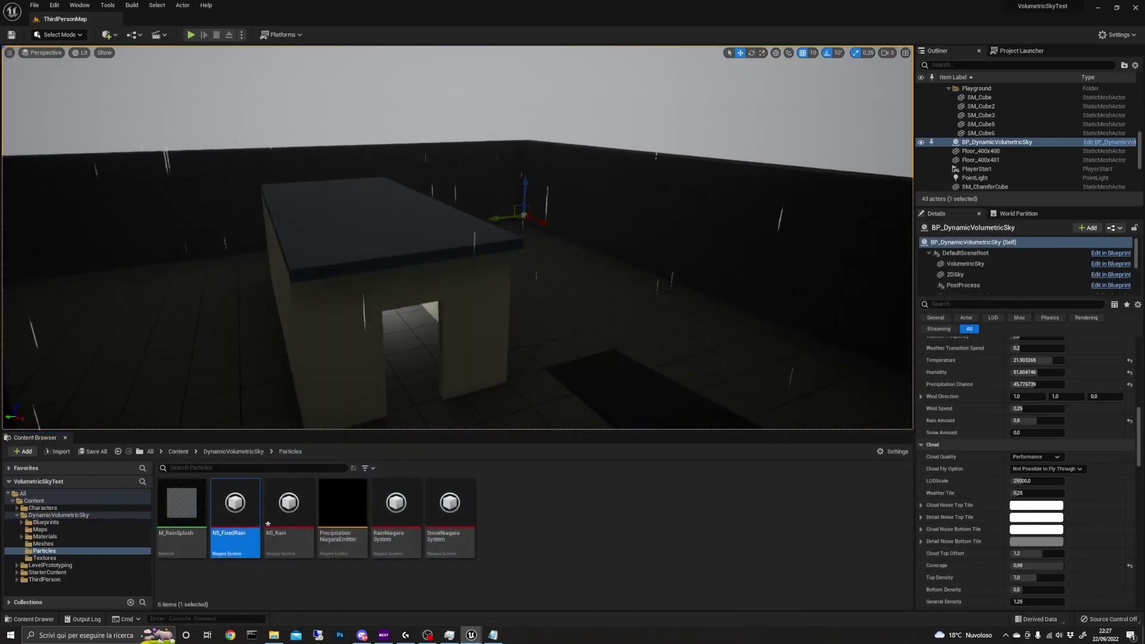
right_drag(459, 249, 499, 108)
key(w)
key(s)
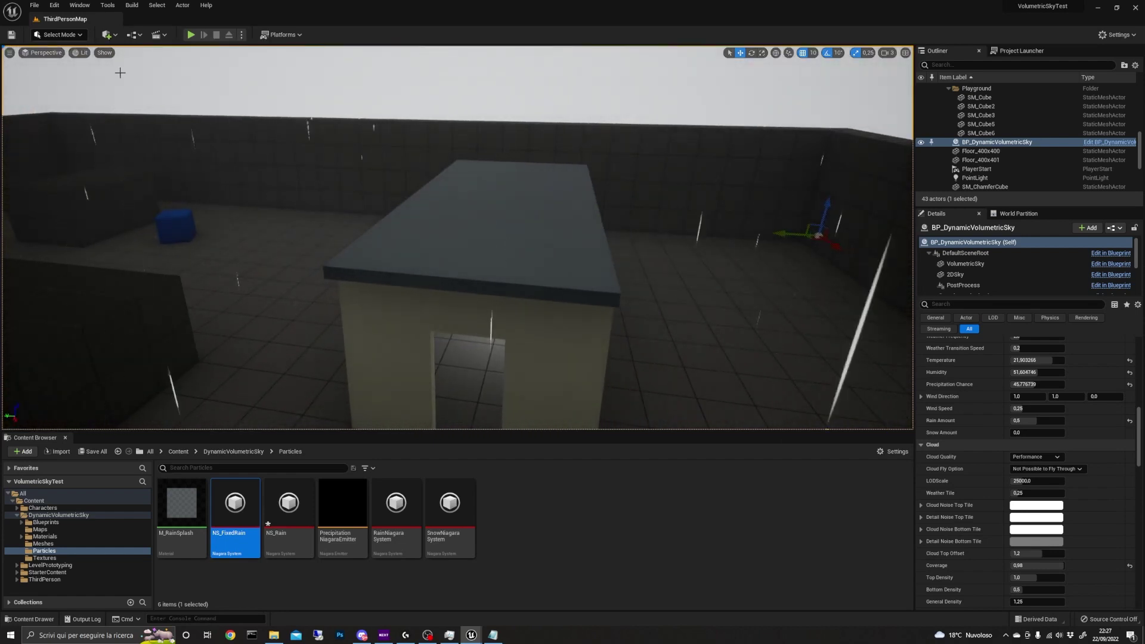
click(104, 53)
click(162, 117)
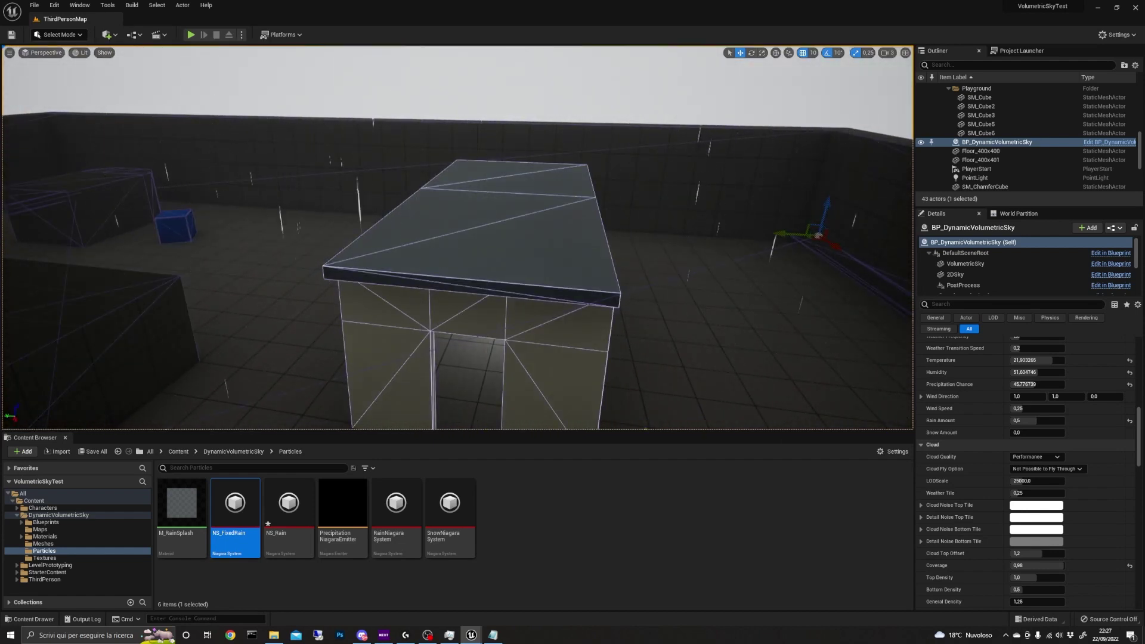
right_drag(119, 137, 126, 134)
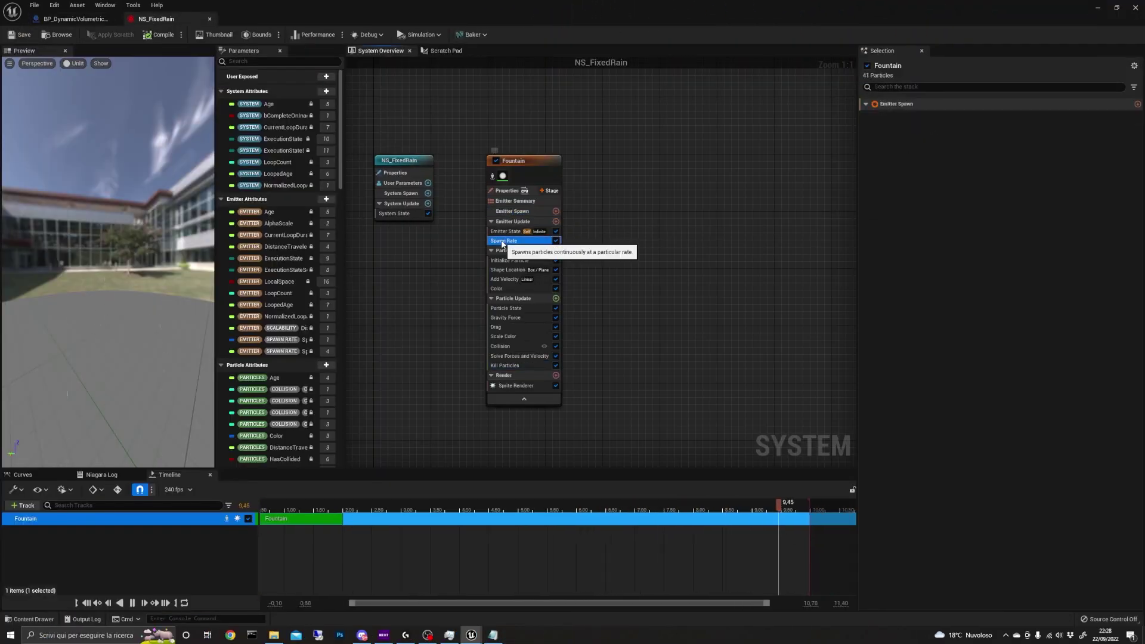
Set the Fountain emitter's SpawnRate to 500 in NS_FixedRain while keeping the level viewport in view.
click(504, 241)
click(1117, 8)
drag(602, 116, 767, 370)
click(941, 471)
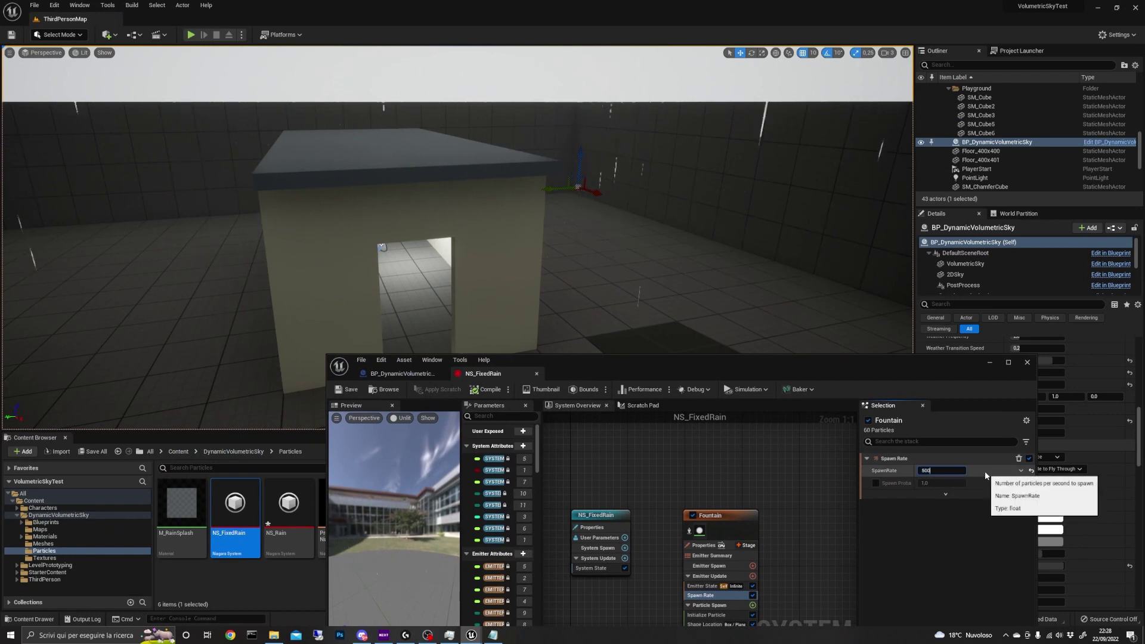
text(500)
key(Return)
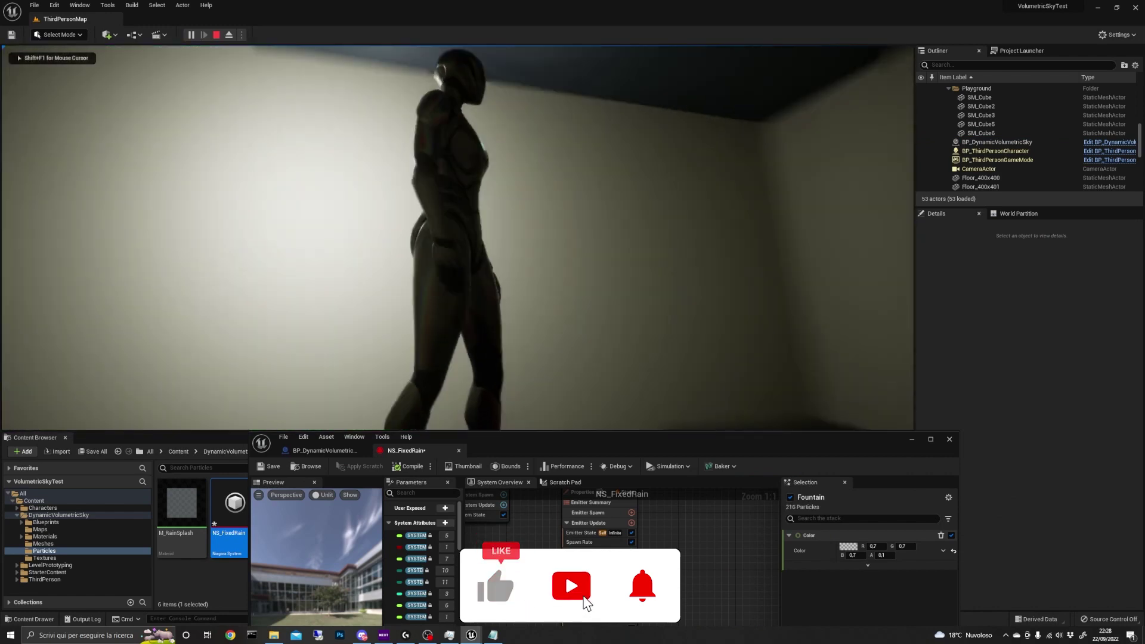
Run the character out of the building and around it in play mode to check the rain outdoors and under the roof.
key(w)
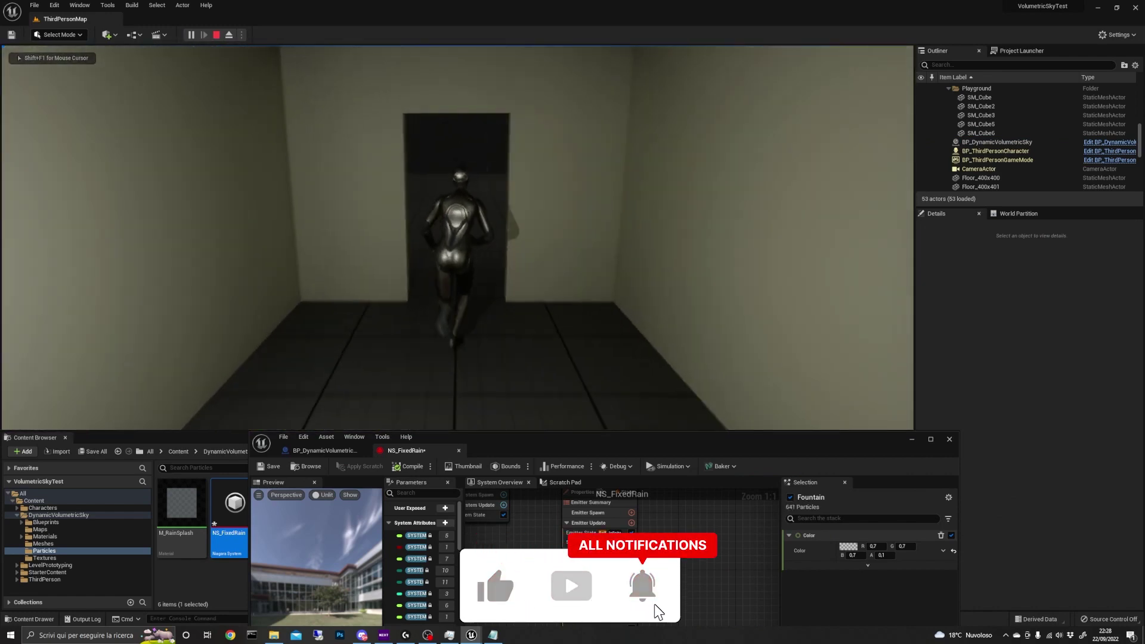
key(w)
key(space)
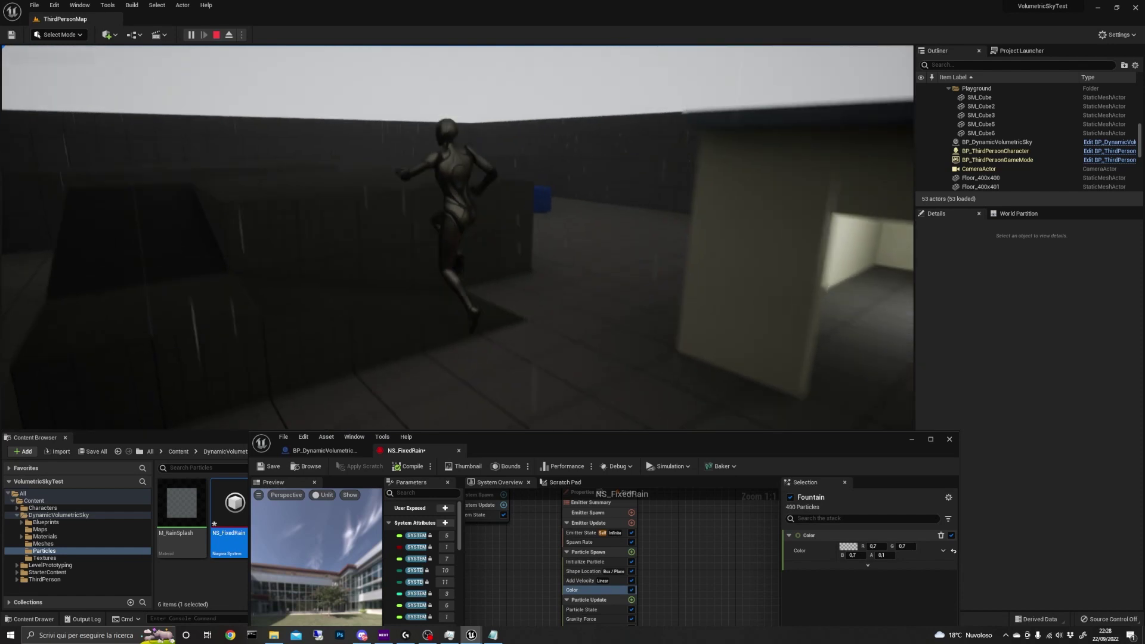
key(w)
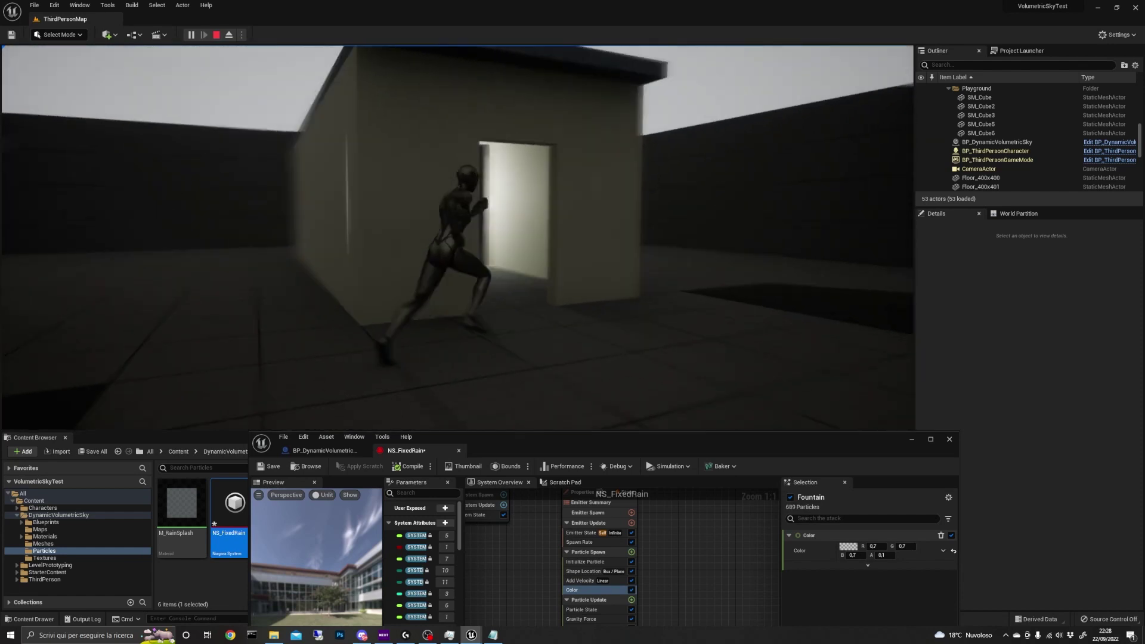
key(w)
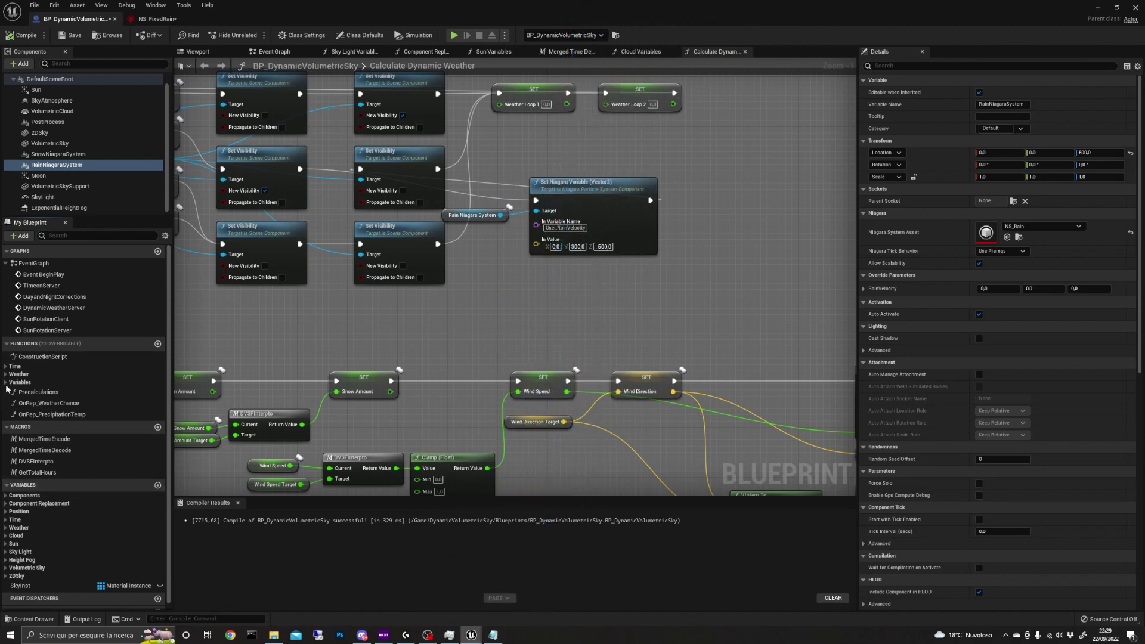
Open the CalculateWeatherPrestart function of BP_DynamicVolumetricSky and examine its weather branches.
click(18, 374)
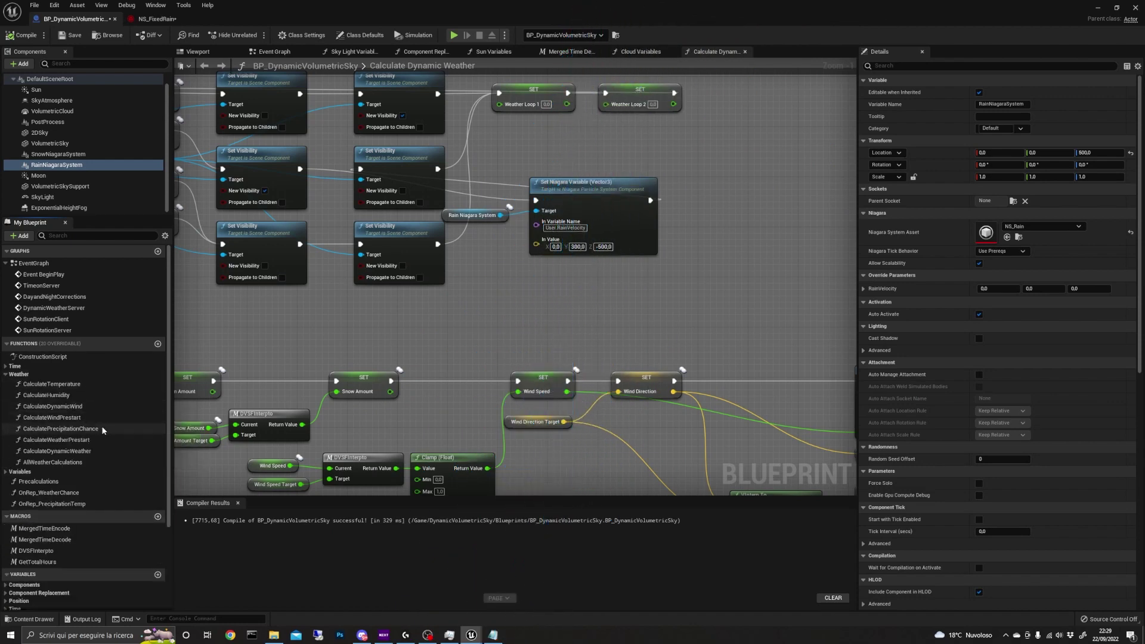
double_click(89, 440)
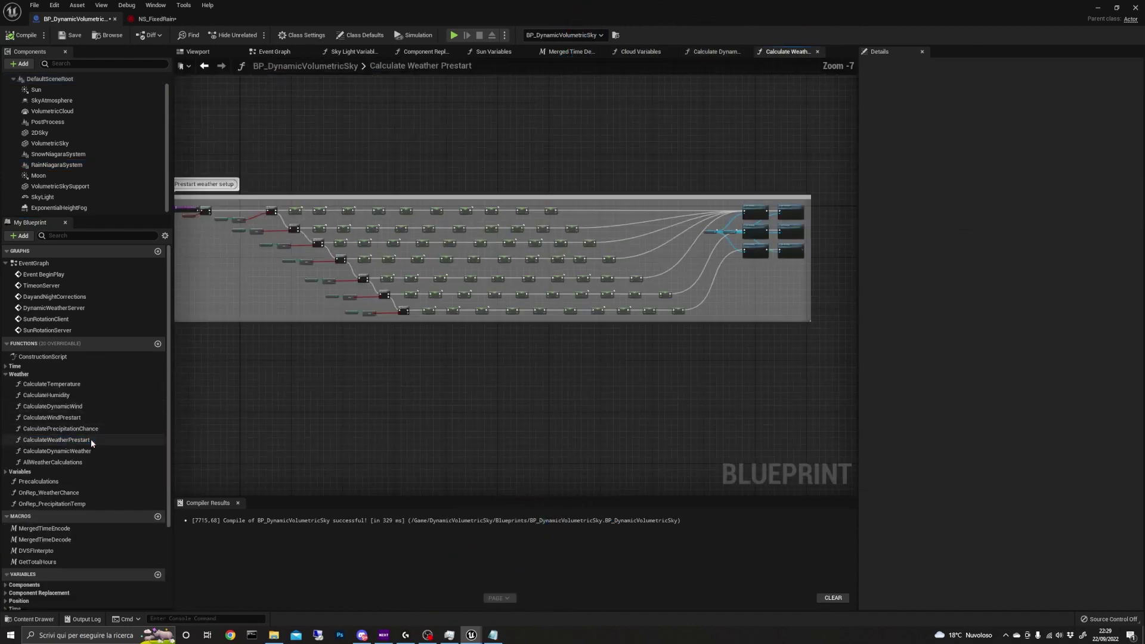
scroll(411, 369, up, 4)
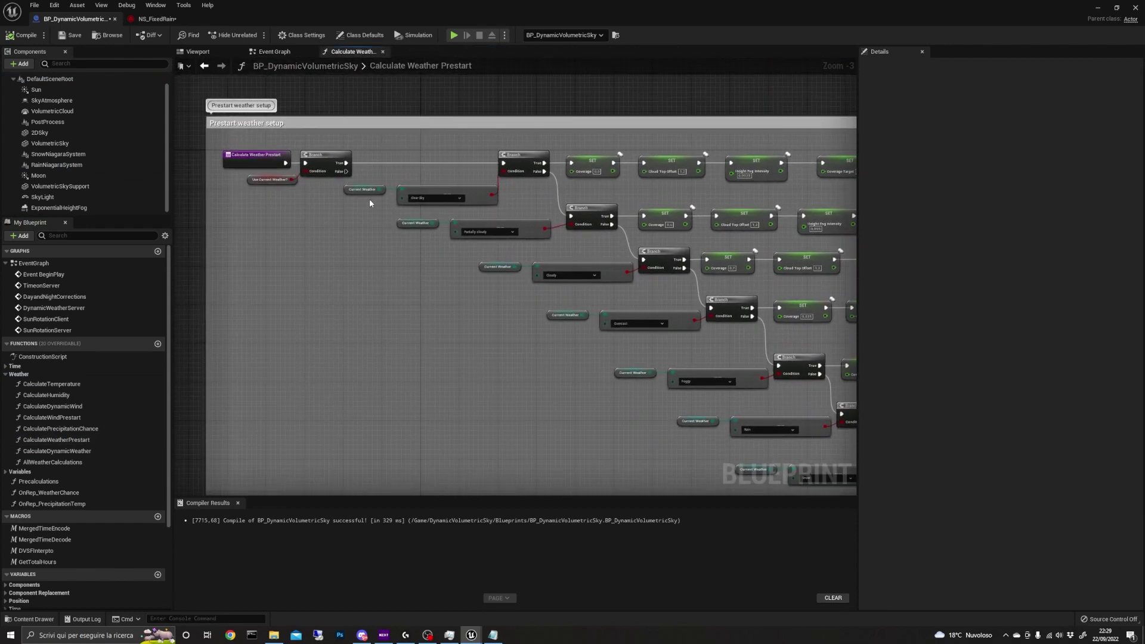
scroll(459, 320, up, 2)
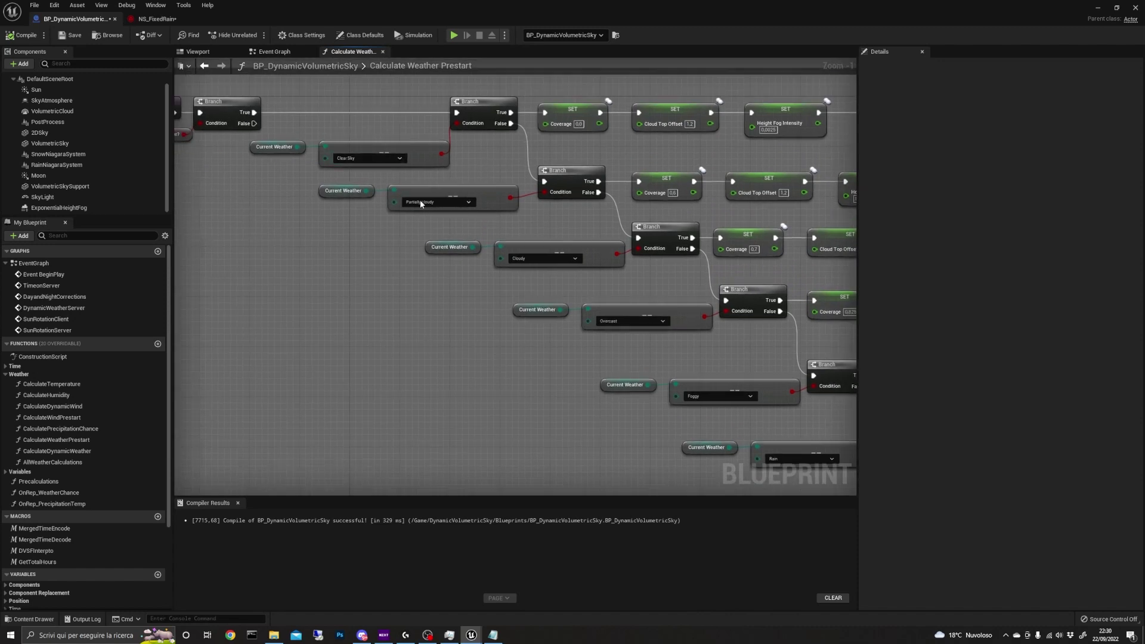
right_drag(469, 381, 343, 303)
right_drag(414, 333, 308, 248)
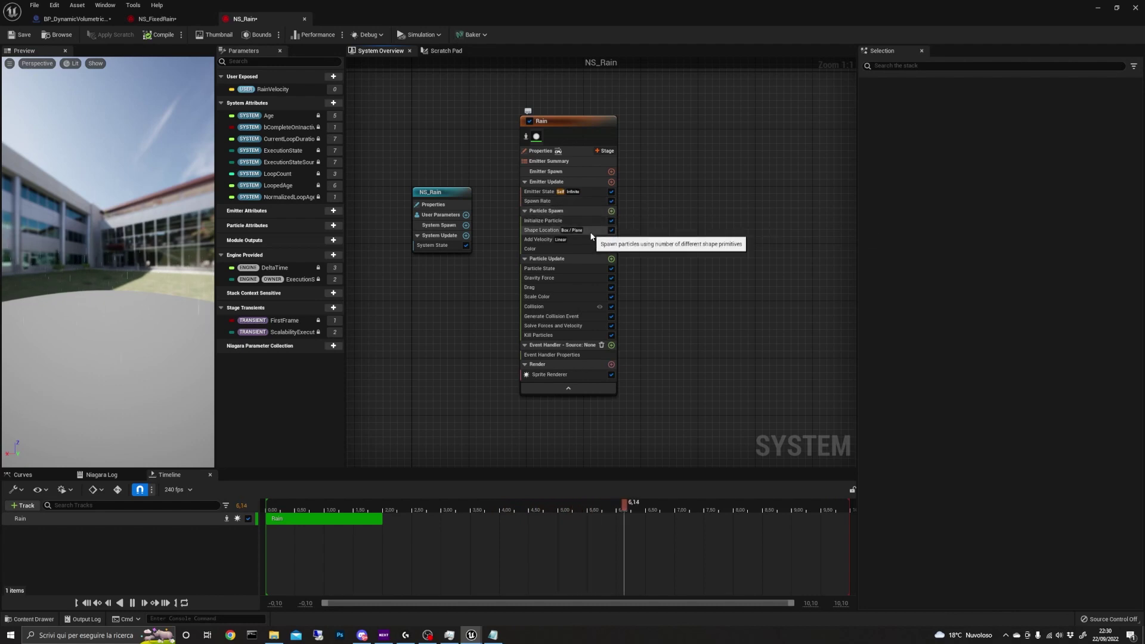
Review the Add Velocity module of NS_Rain and the types available for a new user-exposed parameter.
click(593, 239)
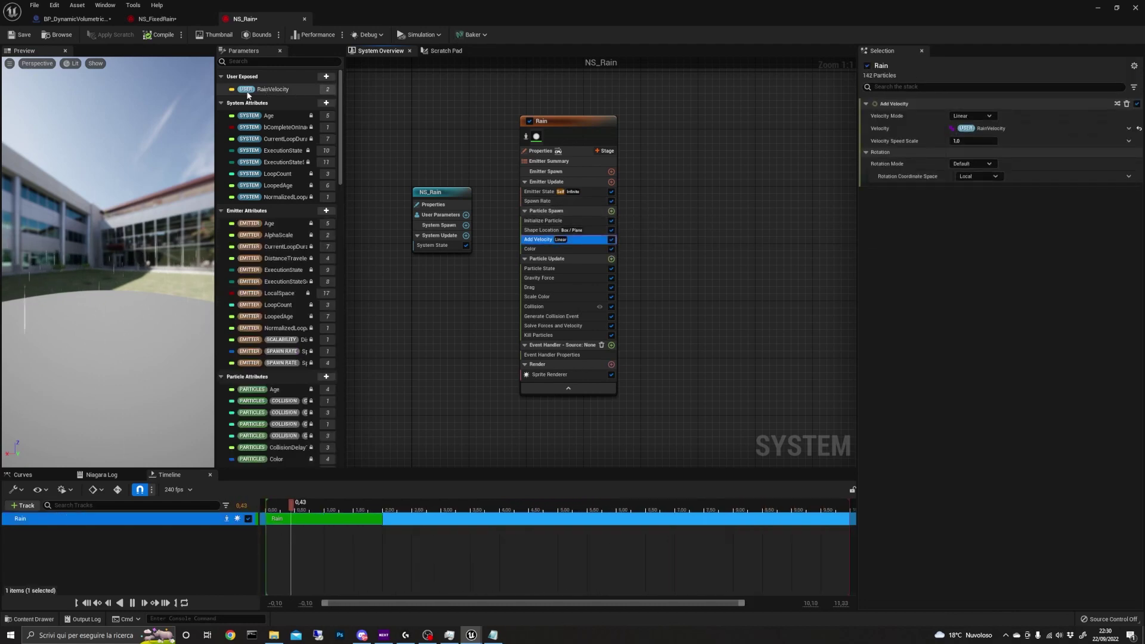
click(328, 77)
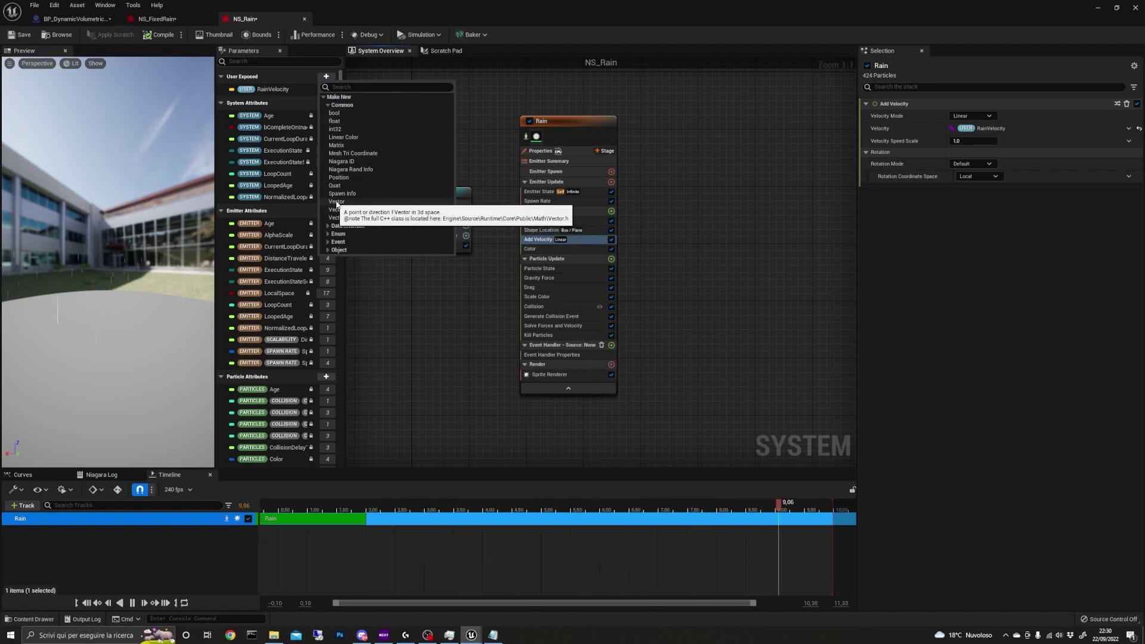
click(480, 61)
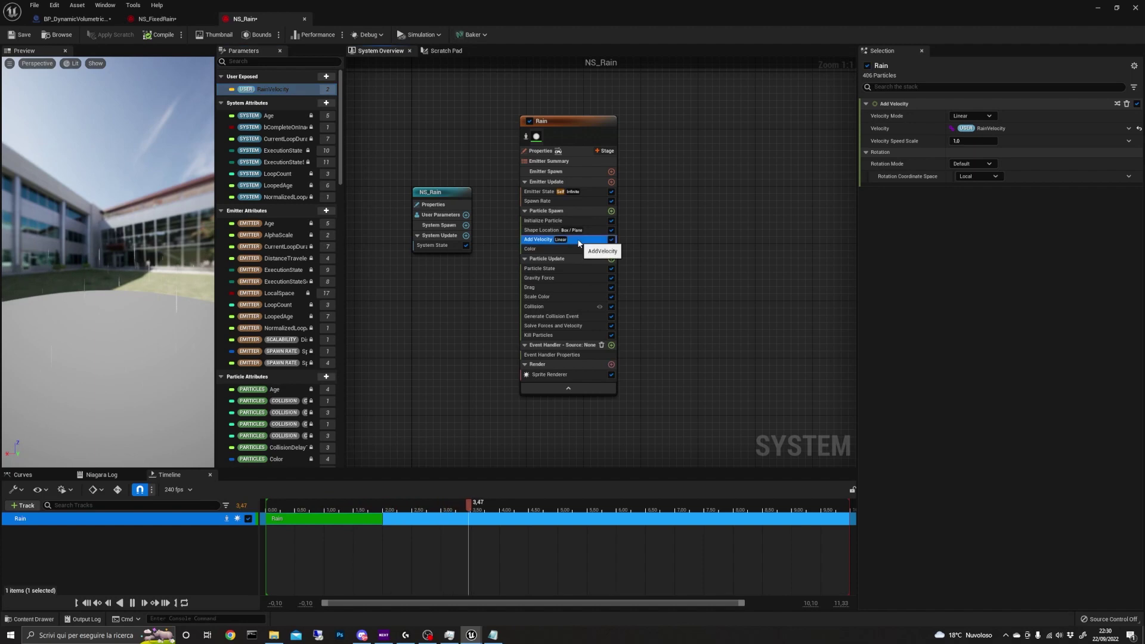
Link the Add Velocity module's Velocity input to the user parameter RainVelocity.
click(1128, 128)
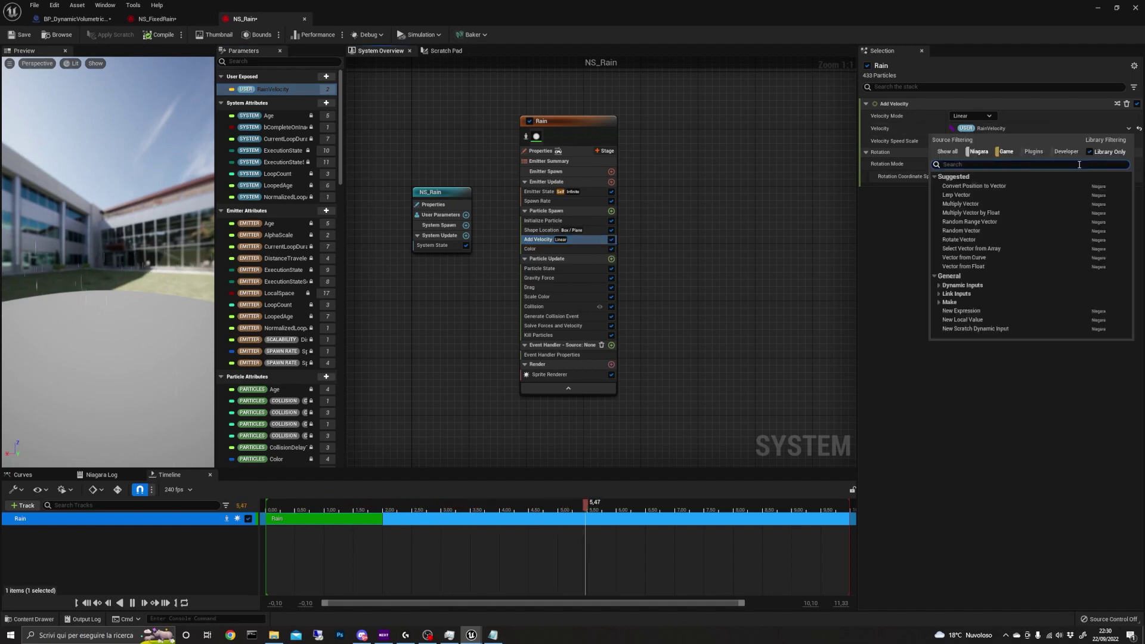
text(raom)
key(BackSpace)
key(BackSpace)
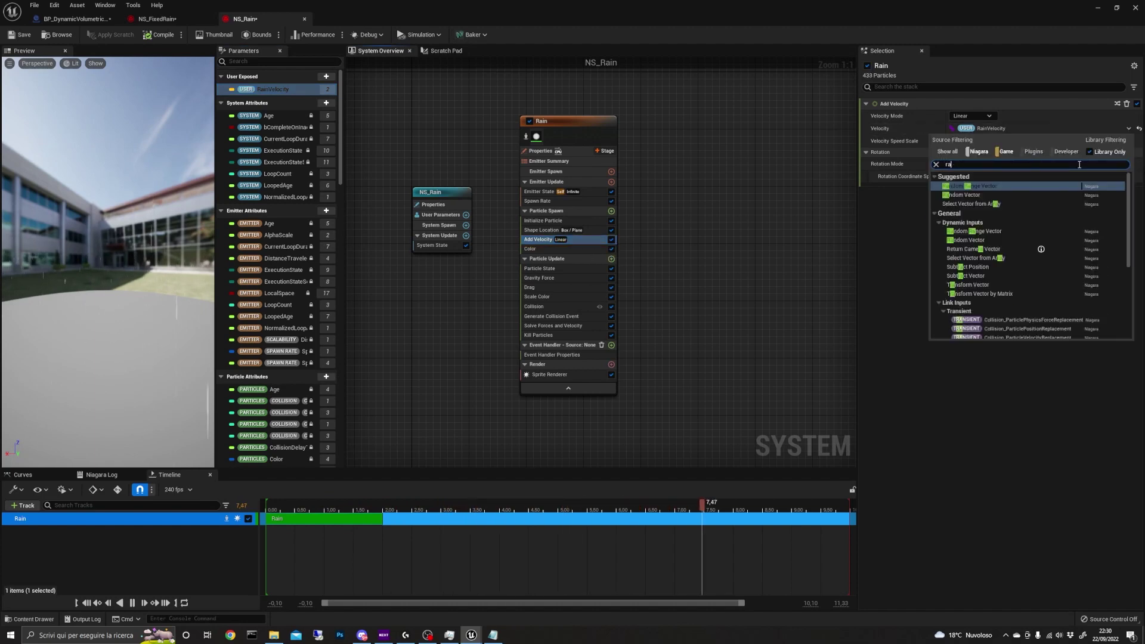
text(in)
click(1004, 195)
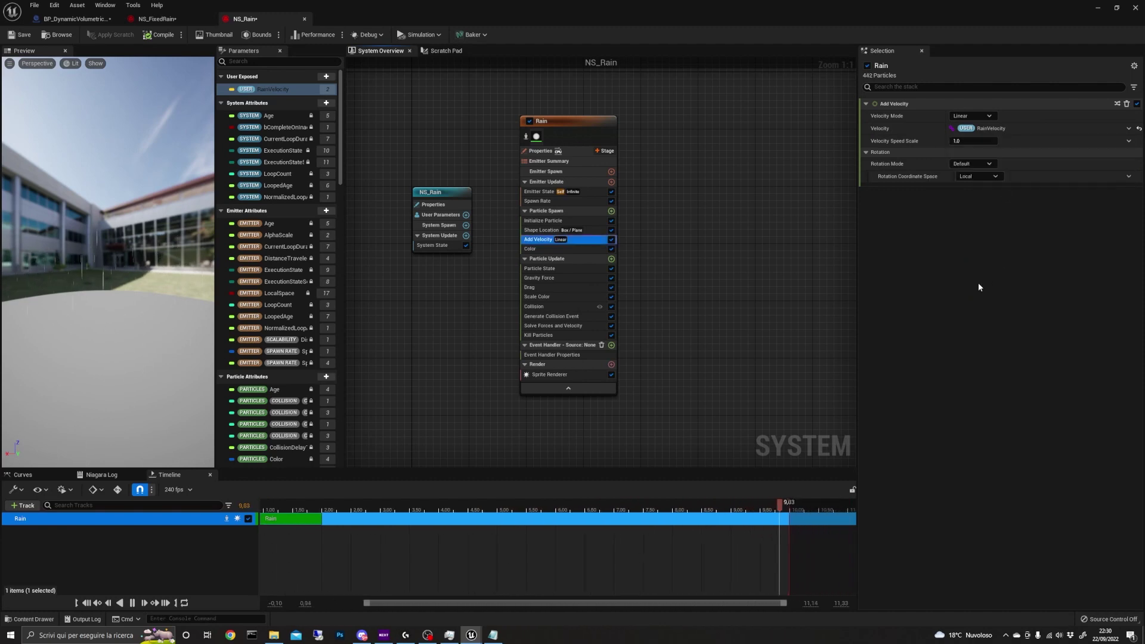
Compile and save NS_Rain, and close the NS_FixedRain editor.
click(165, 35)
click(20, 35)
click(139, 21)
middle_click(137, 22)
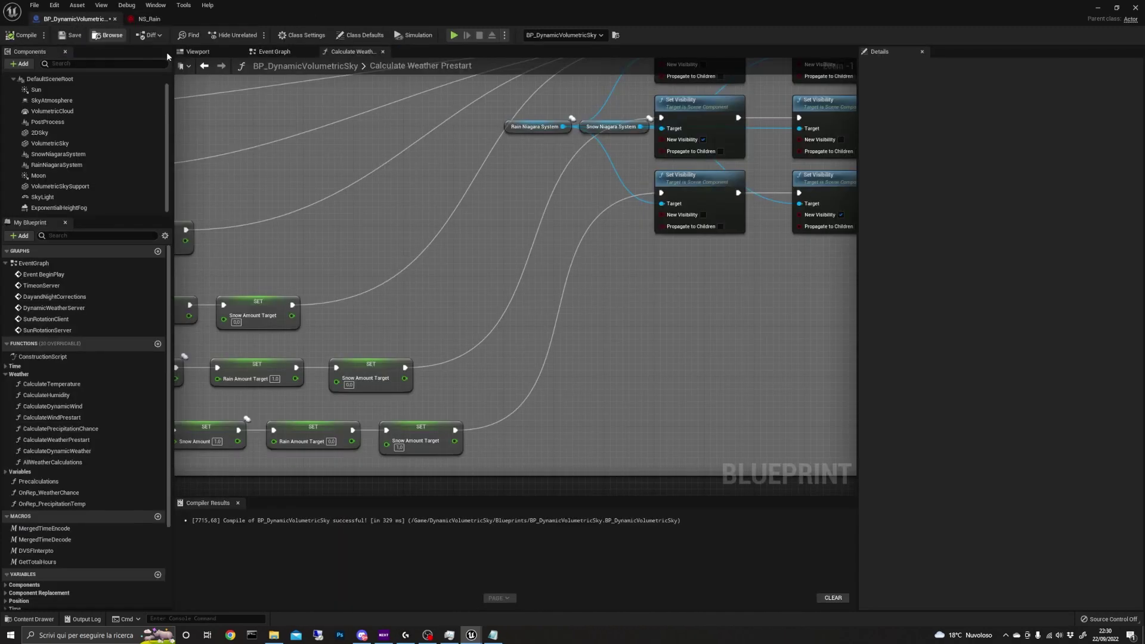
Add a Set Niagara Variable (Vector3) node targeting Rain Niagara System and place it below the Set Visibility nodes.
right_drag(555, 139, 536, 131)
drag(543, 120, 615, 357)
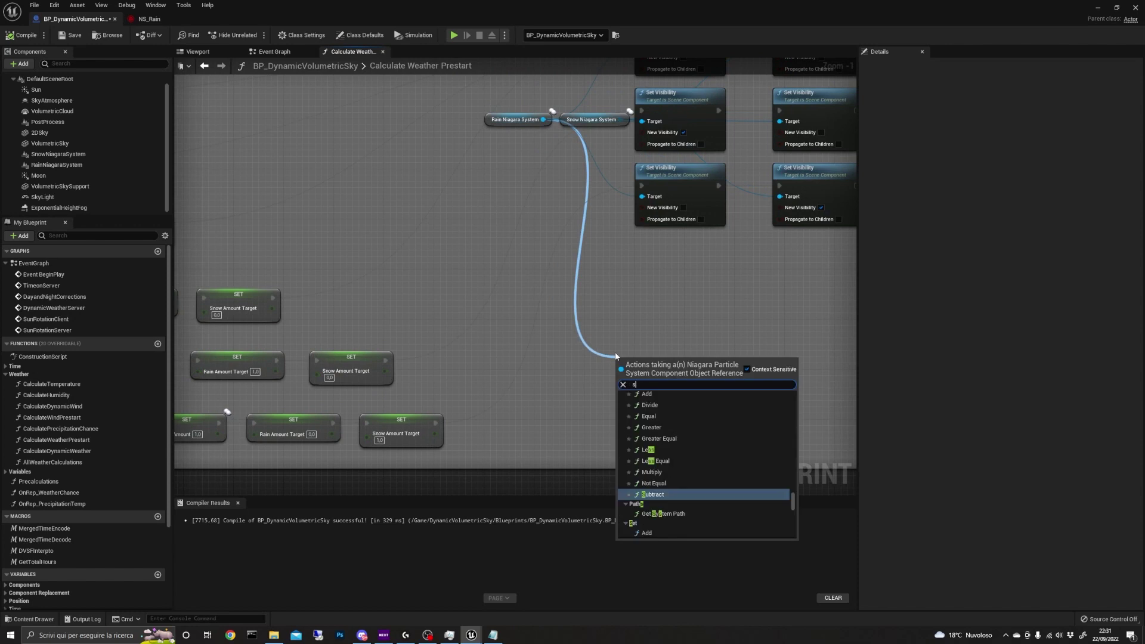
text(set vector)
scroll(704, 477, down, 2)
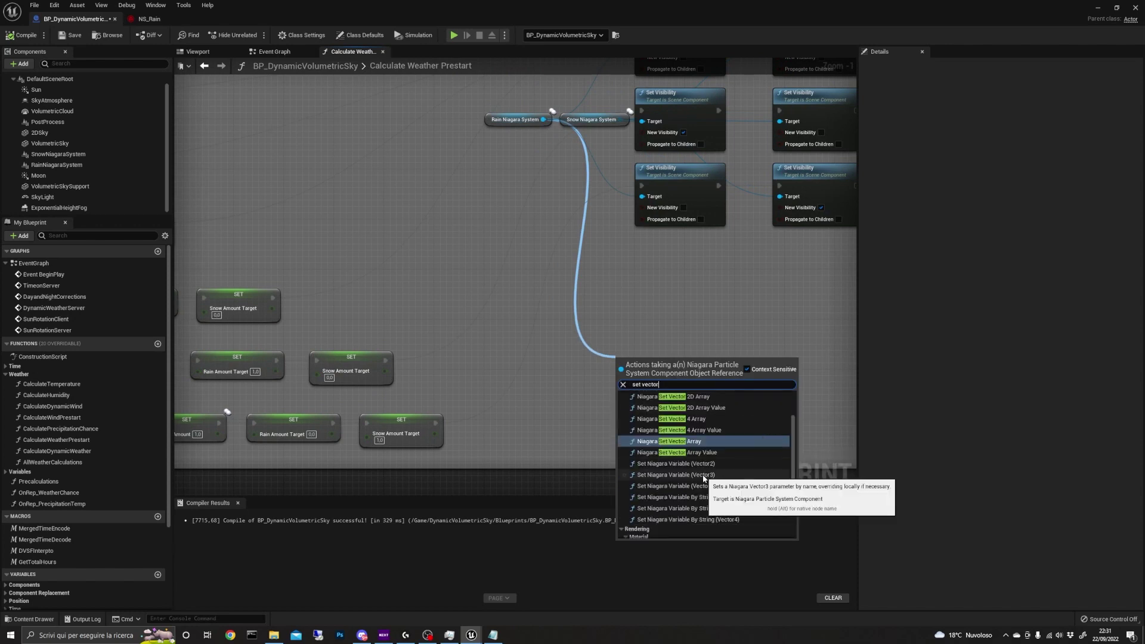
click(705, 475)
right_drag(635, 387, 595, 364)
drag(621, 343, 602, 292)
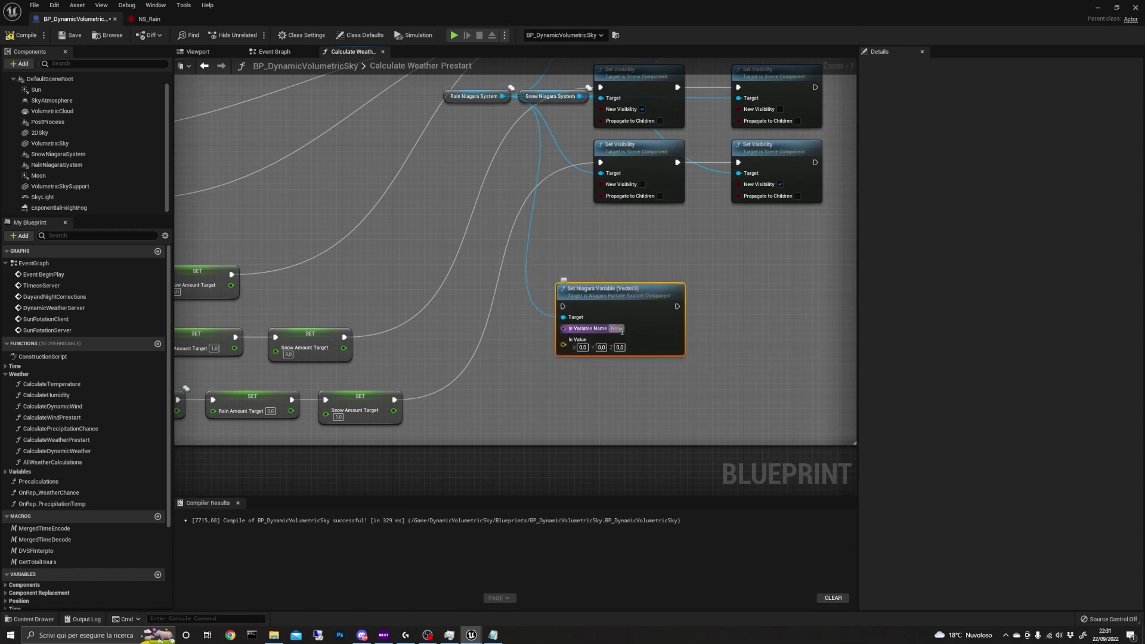
Set the Niagara node's variable name to User.RainVelocity and promote its In Value, with Z at -500, to a variable.
text(User.R)
key(Return)
text(ainVelocity)
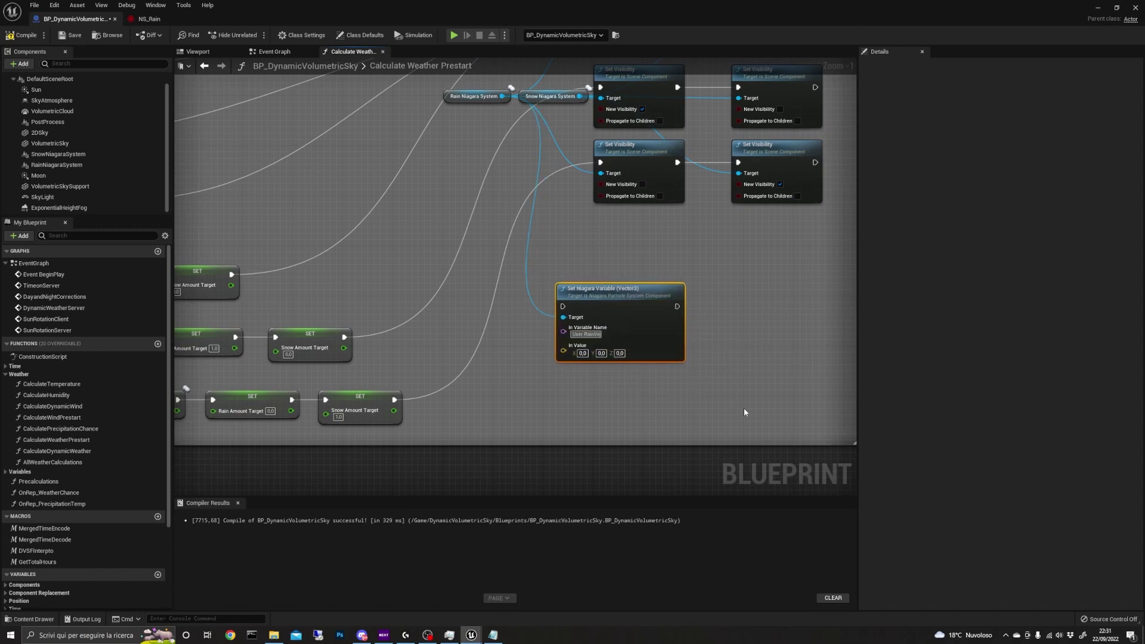
key(Return)
right_click(564, 353)
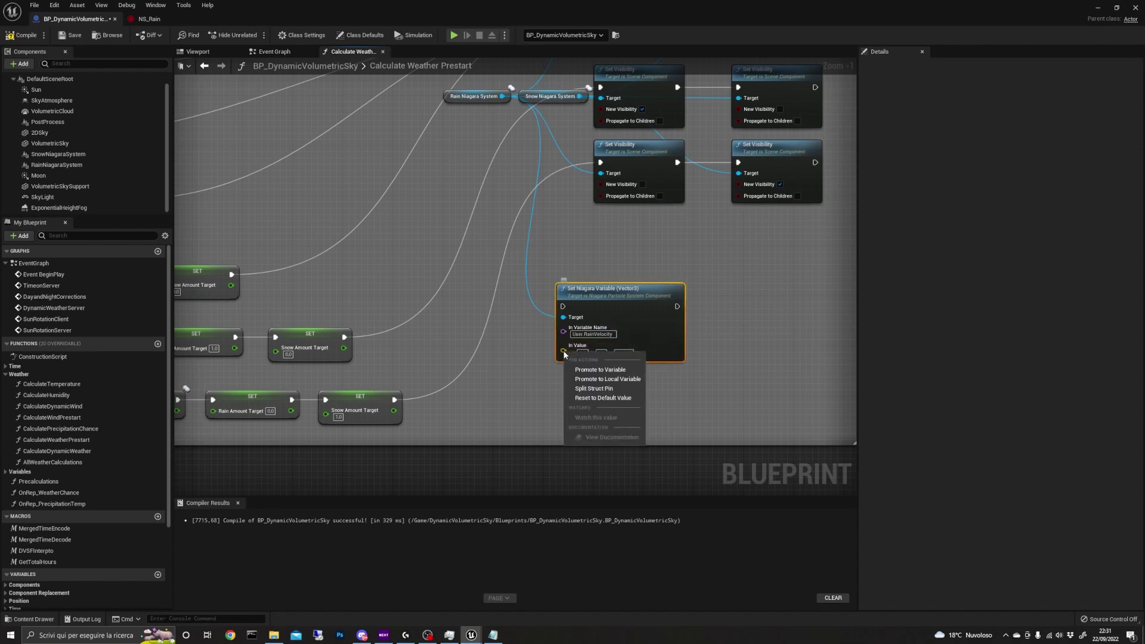
click(620, 370)
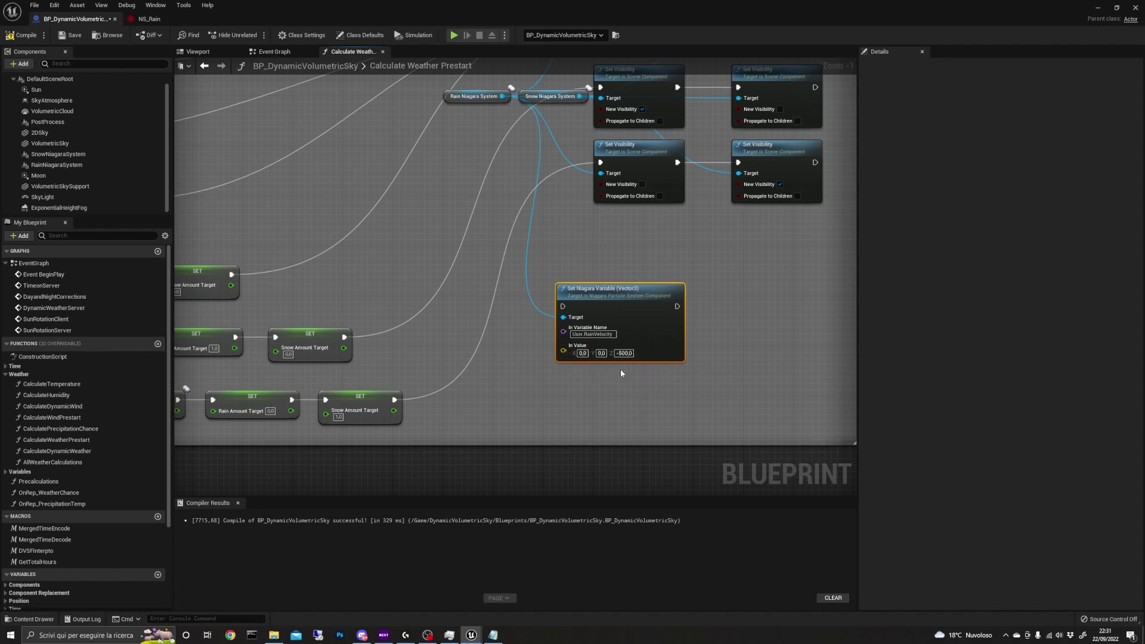
Wire the Niagara node between the rain branch's last Snow Amount Target setter and its Set Visibility node, and tidy the node positions.
right_drag(621, 369, 386, 329)
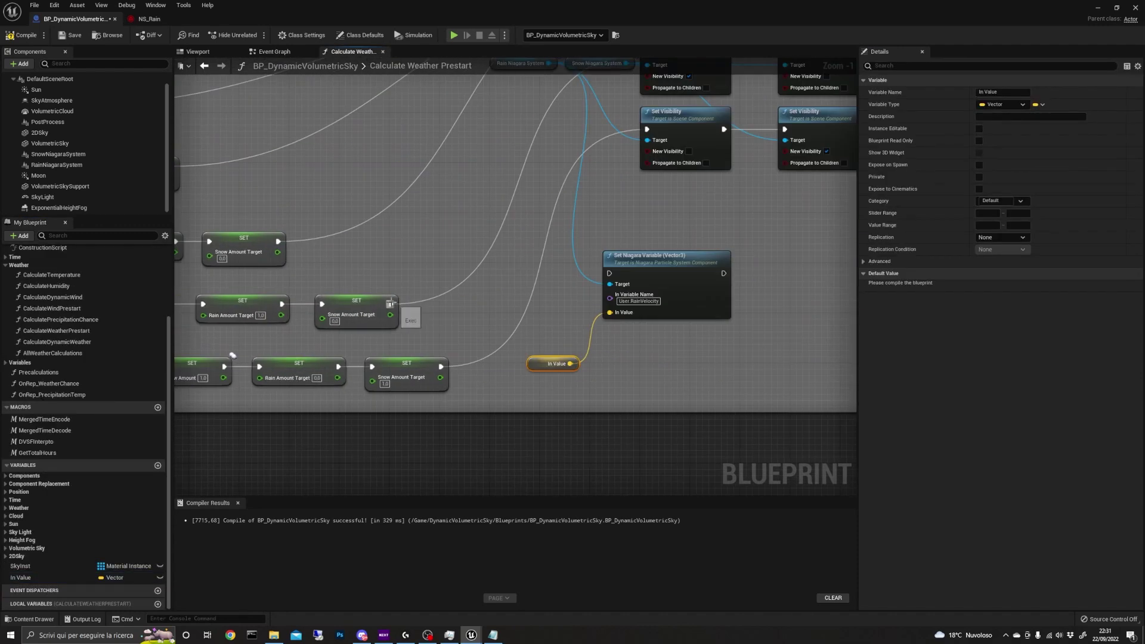
mouse_move(390, 304)
mouse_down()
mouse_move(416, 305)
mouse_move(392, 305)
mouse_up()
right_drag(505, 277, 460, 369)
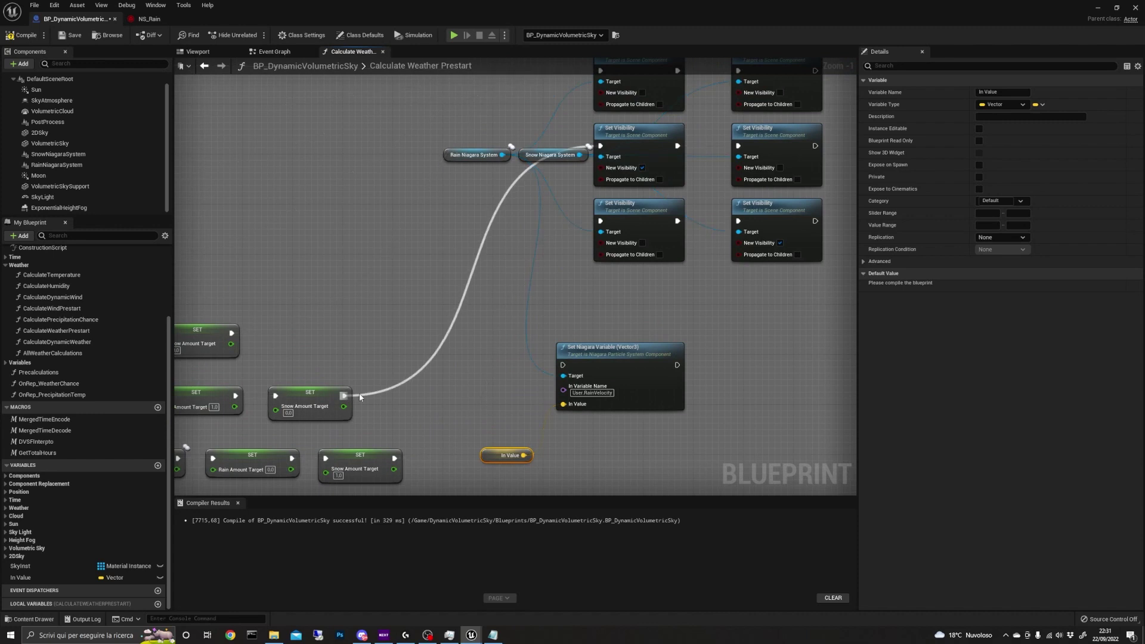
drag(344, 396, 563, 365)
drag(678, 365, 607, 301)
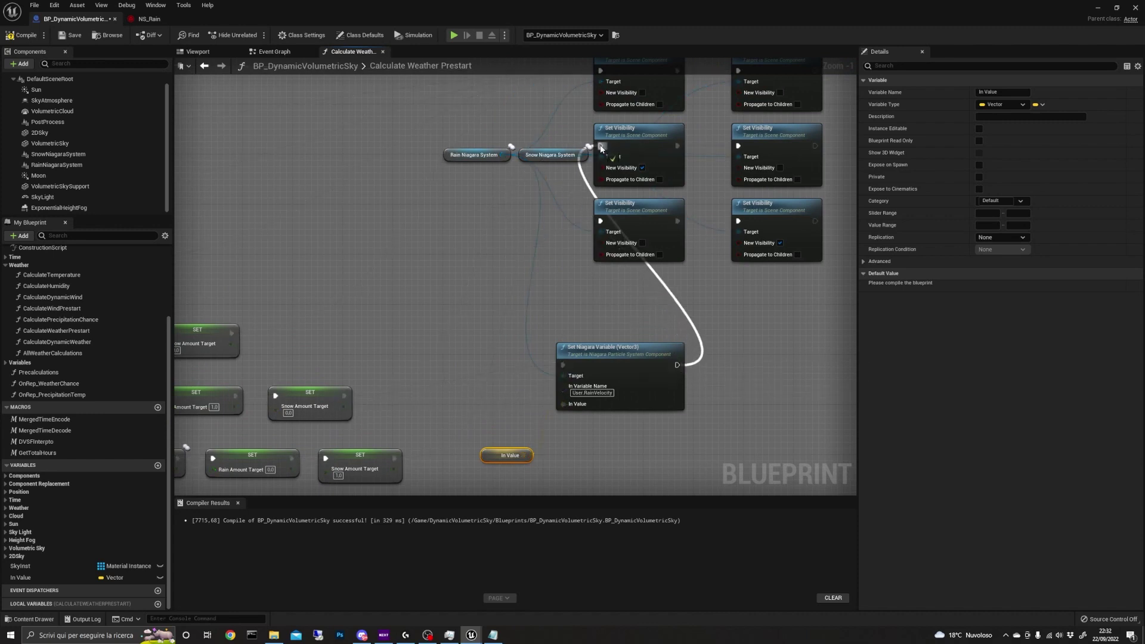
drag(600, 147, 600, 146)
drag(629, 354, 561, 391)
click(477, 471)
right_drag(477, 472, 508, 391)
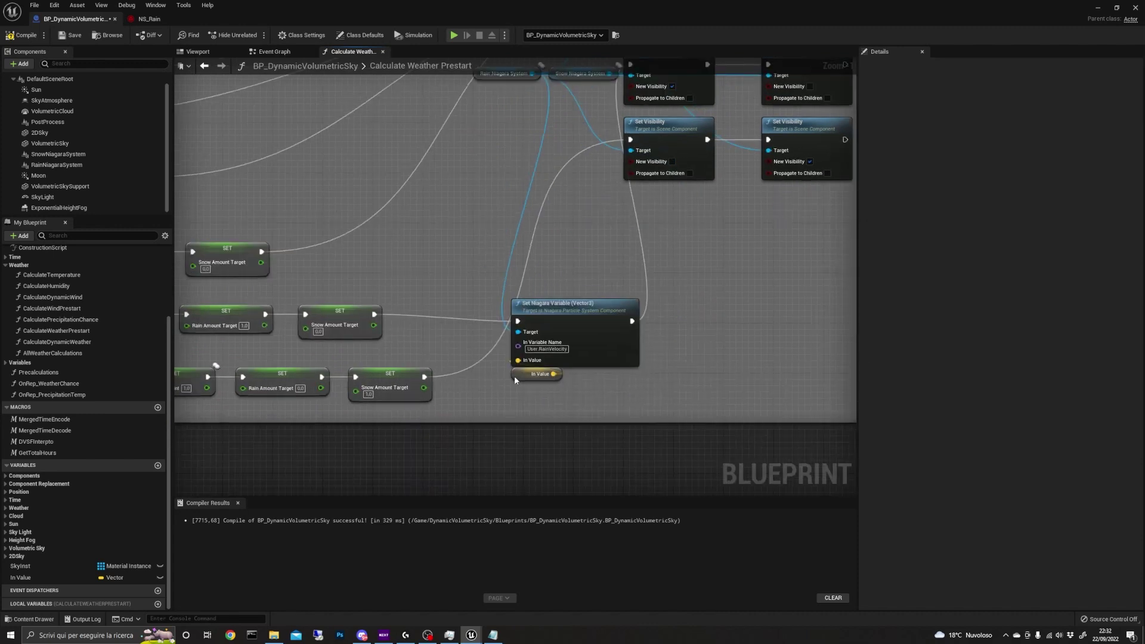
Rename the promoted In Value variable to RainVelocity.
click(515, 376)
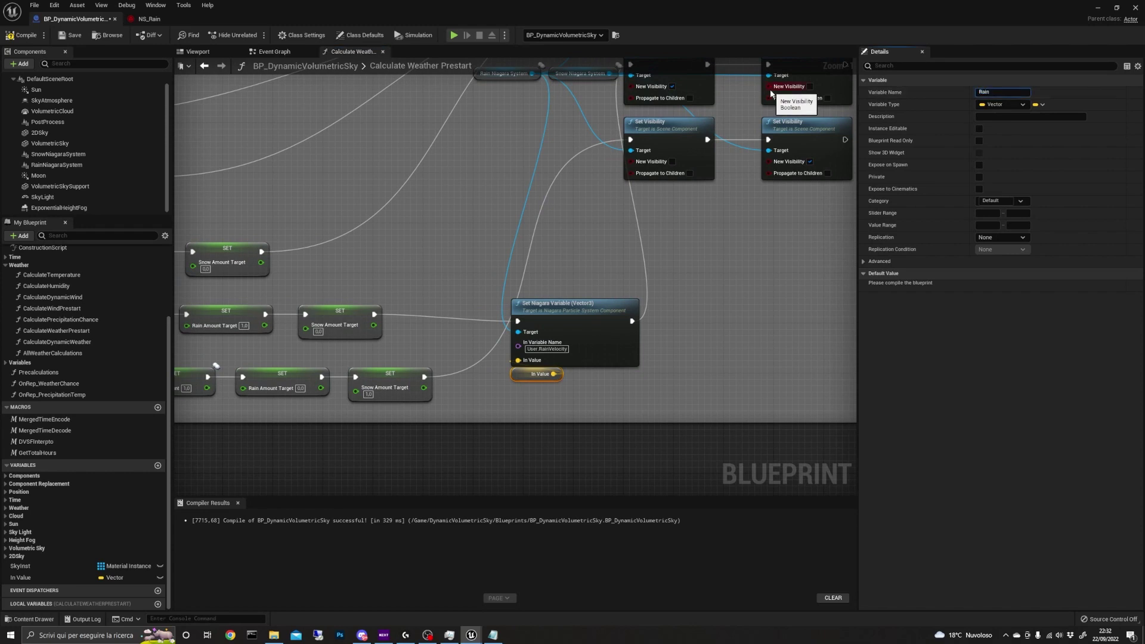
text(RainVelocity)
key(Return)
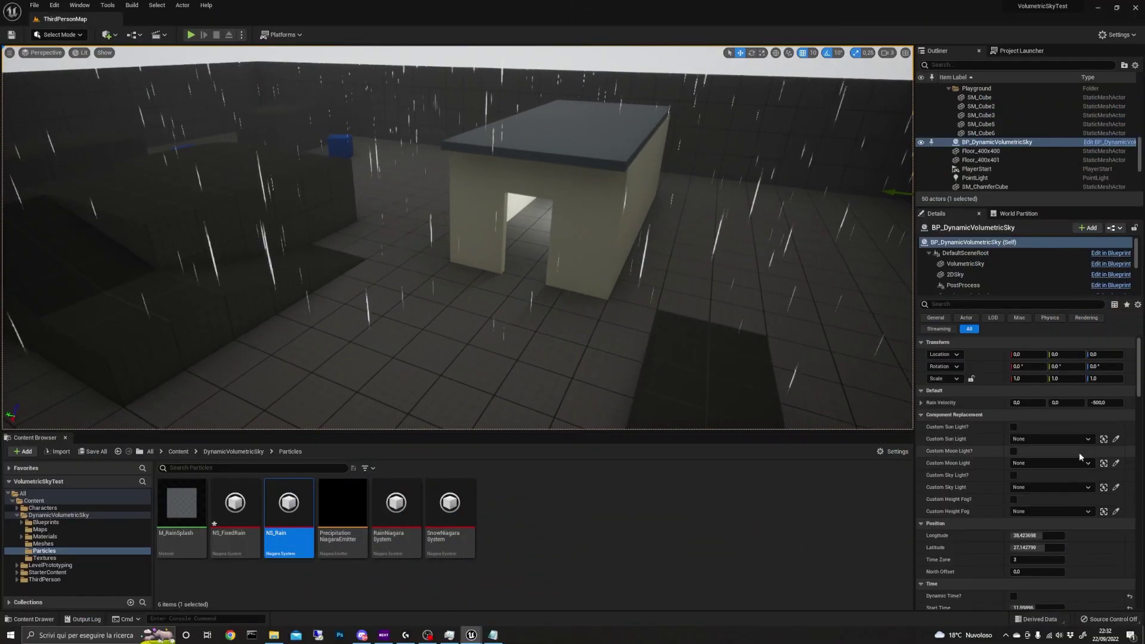
Set the Y component of BP_DynamicVolumetricSky's Rain Velocity to 300 and then 1000, and view the rain from farther away.
click(1105, 402)
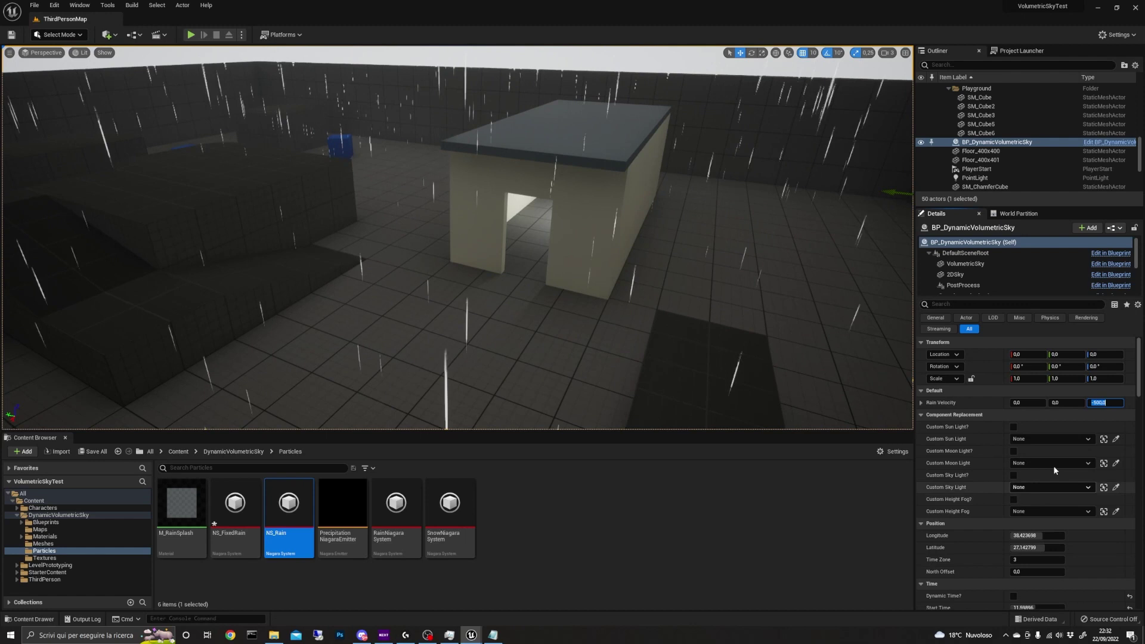
click(1068, 402)
text(300)
key(Return)
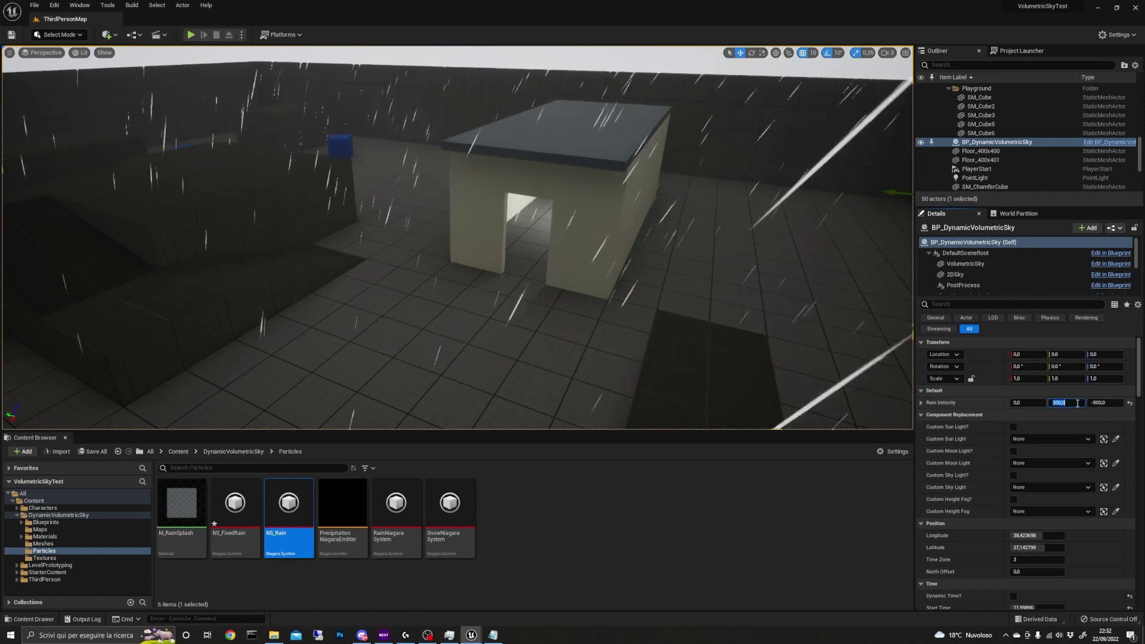
text(1000)
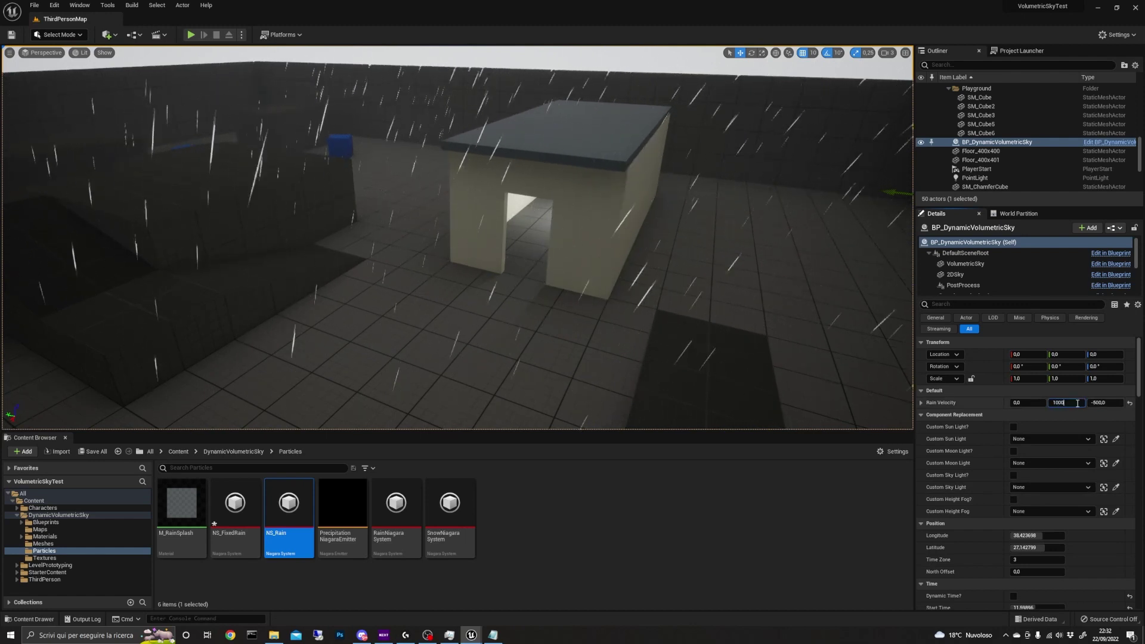
key(Return)
right_drag(565, 292, 651, 260)
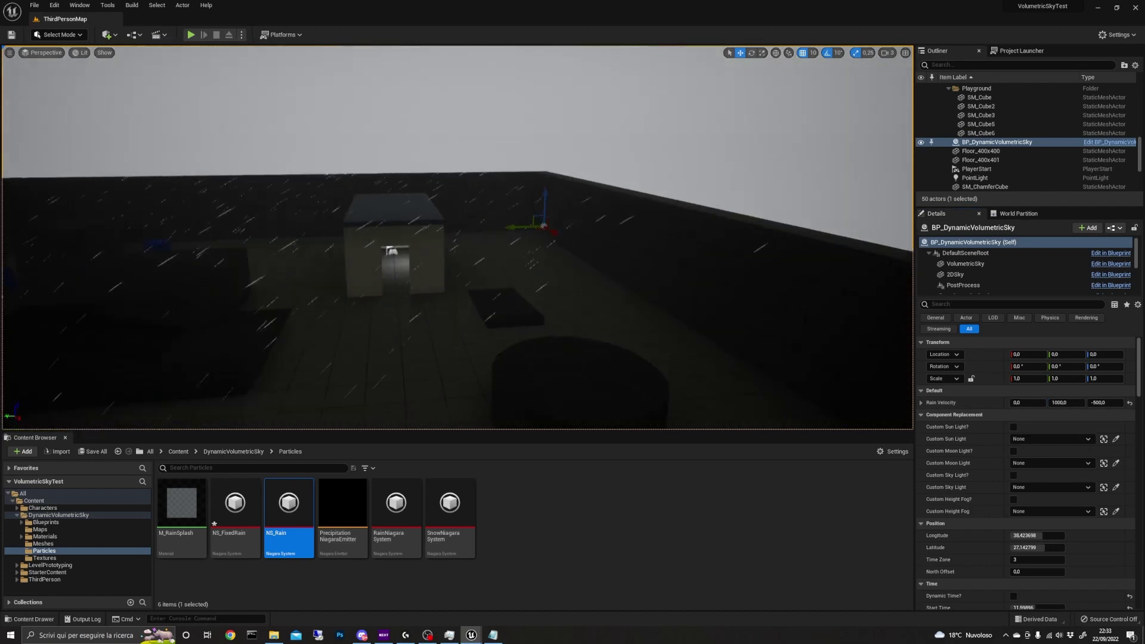
right_drag(393, 275, 528, 294)
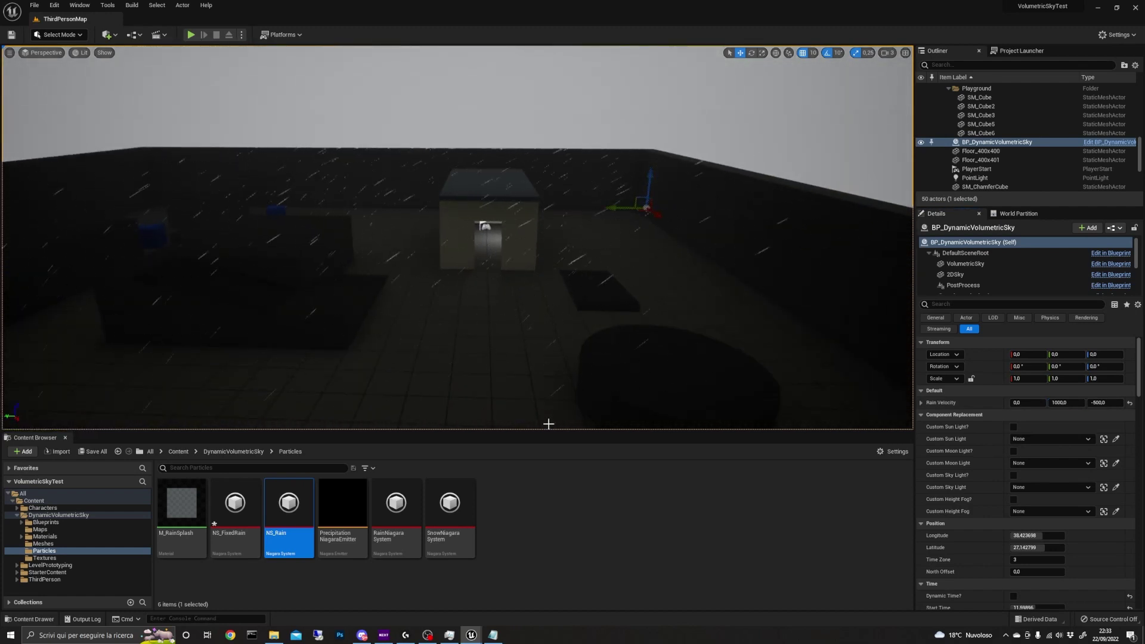
Enlarge the Shape Location box of NS_Rain to 3000 in X and Y, and compile and save the system.
double_click(289, 507)
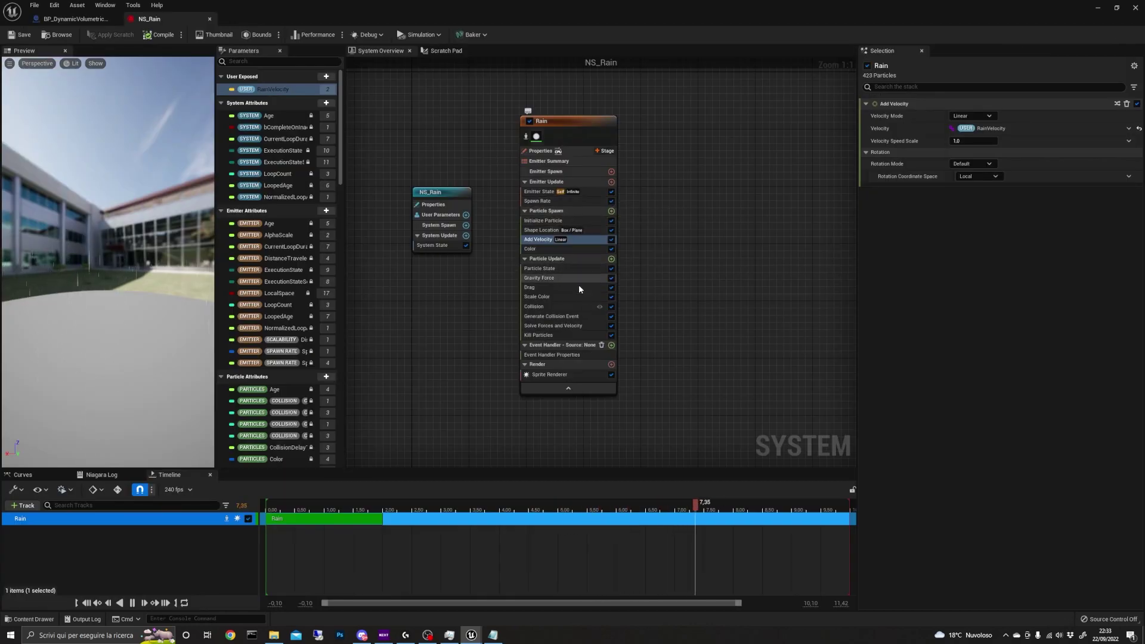
click(591, 231)
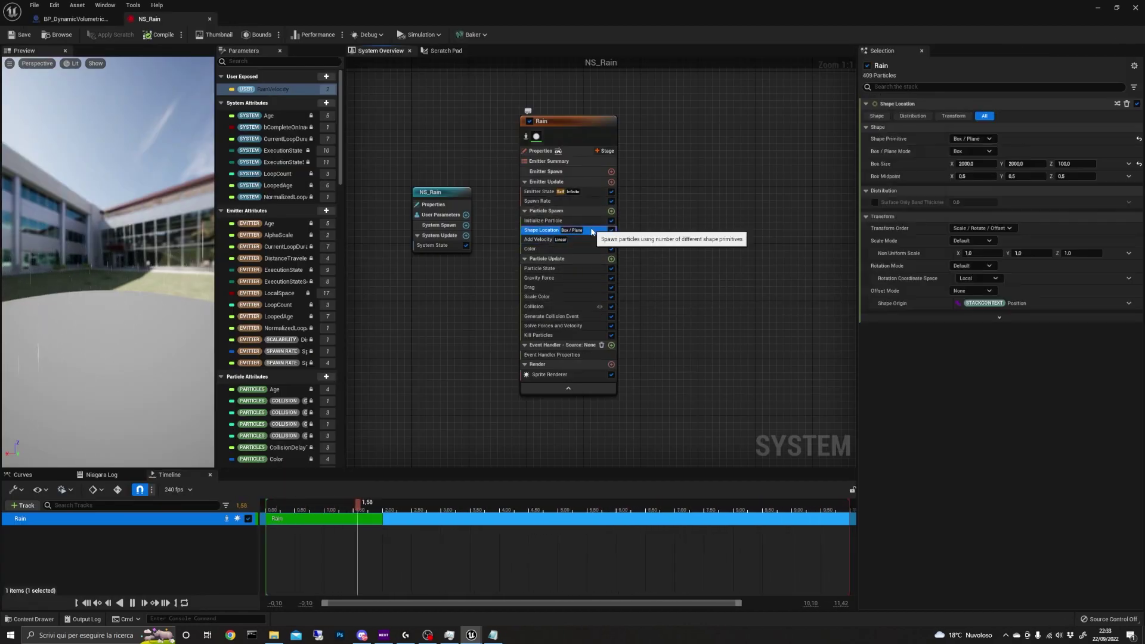
click(972, 164)
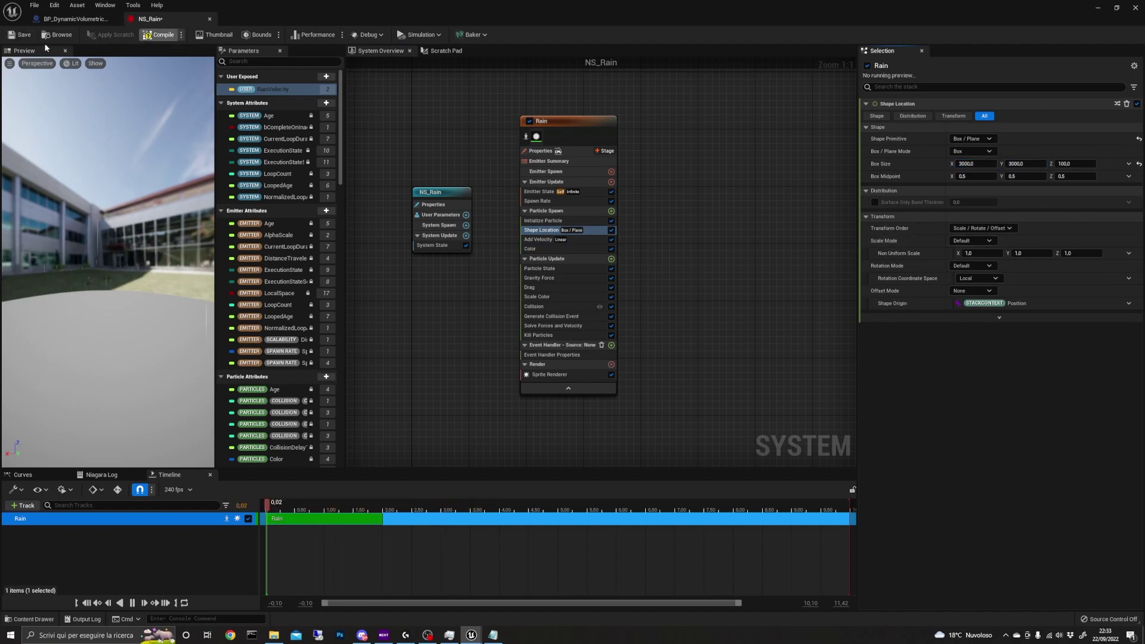
click(1100, 8)
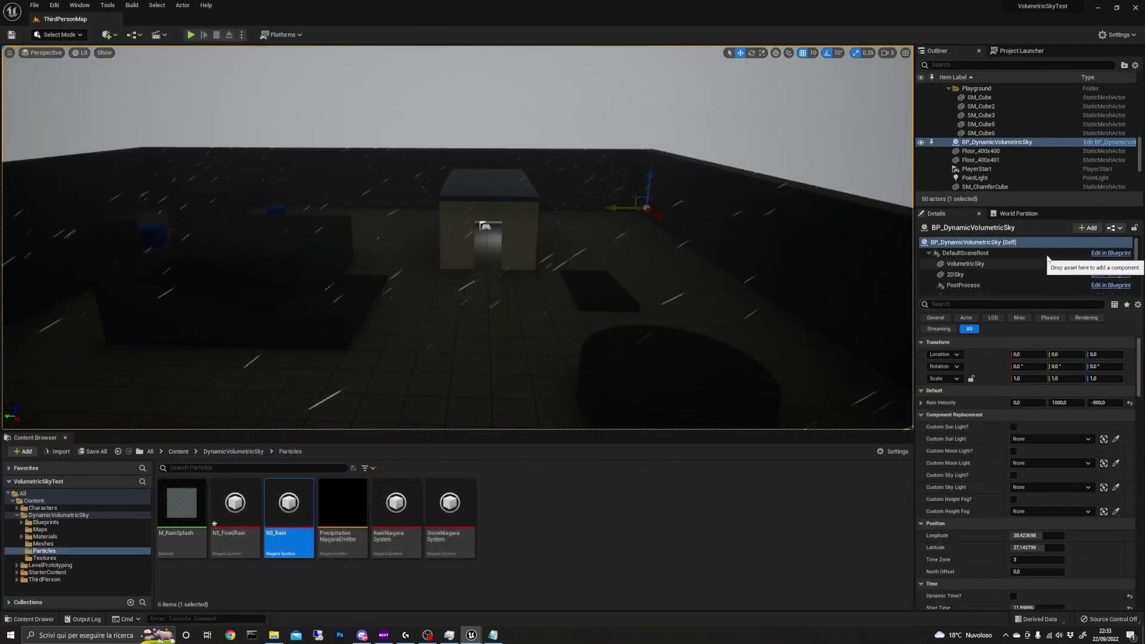
Move the sky's RainNiagaraSystem component across the level and back over the house, to location 1370, 1030, 540.
scroll(1037, 257, down, 5)
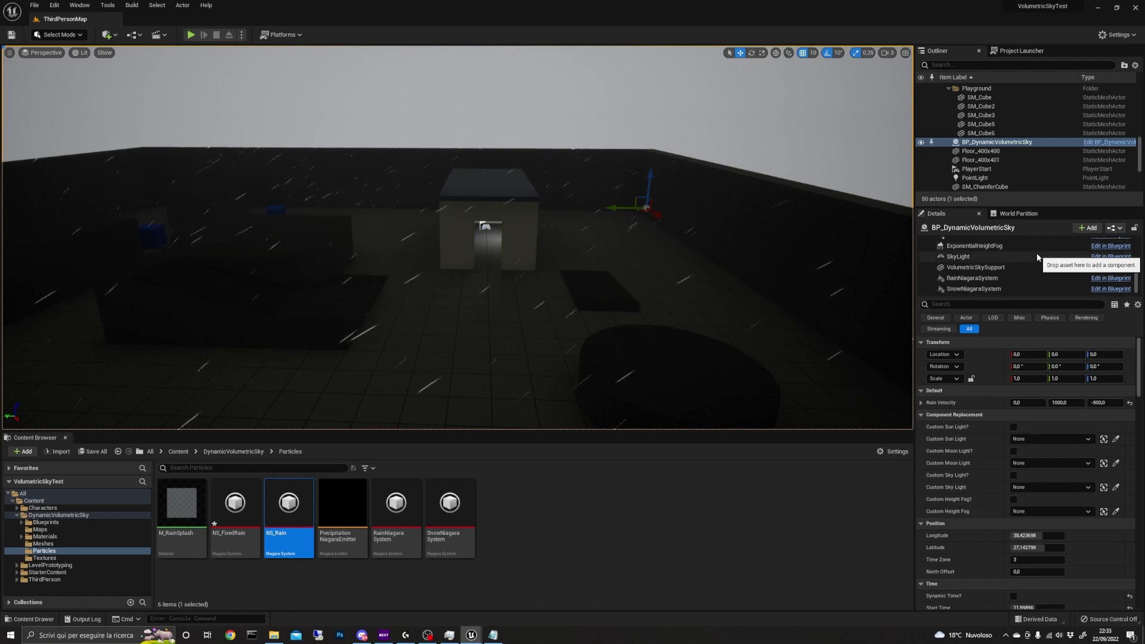
click(977, 283)
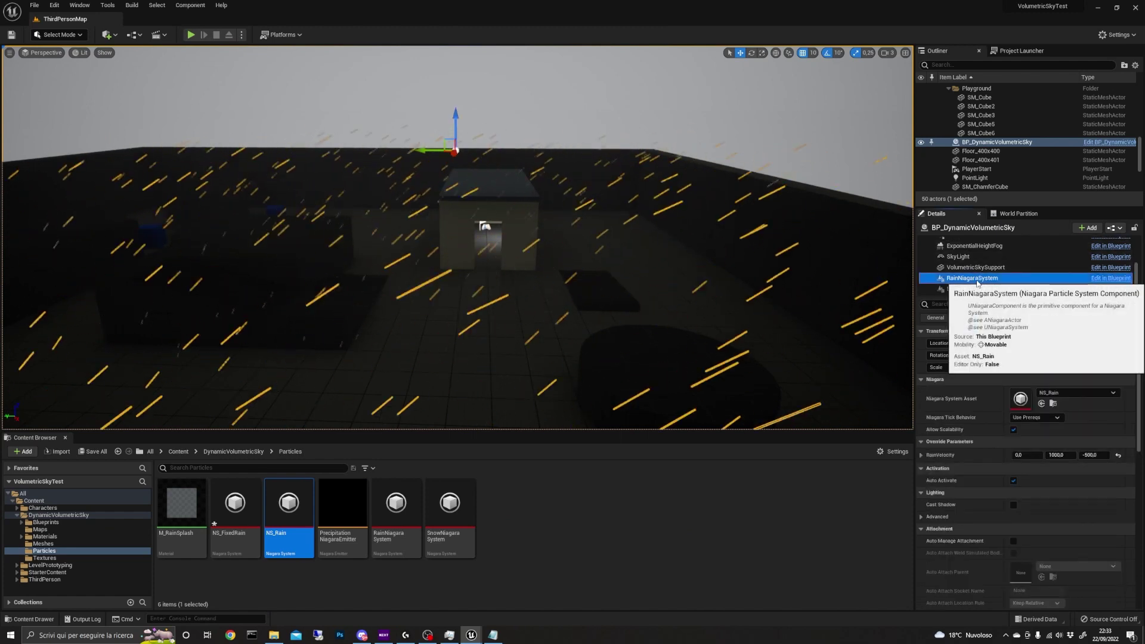
drag(426, 152, 36, 146)
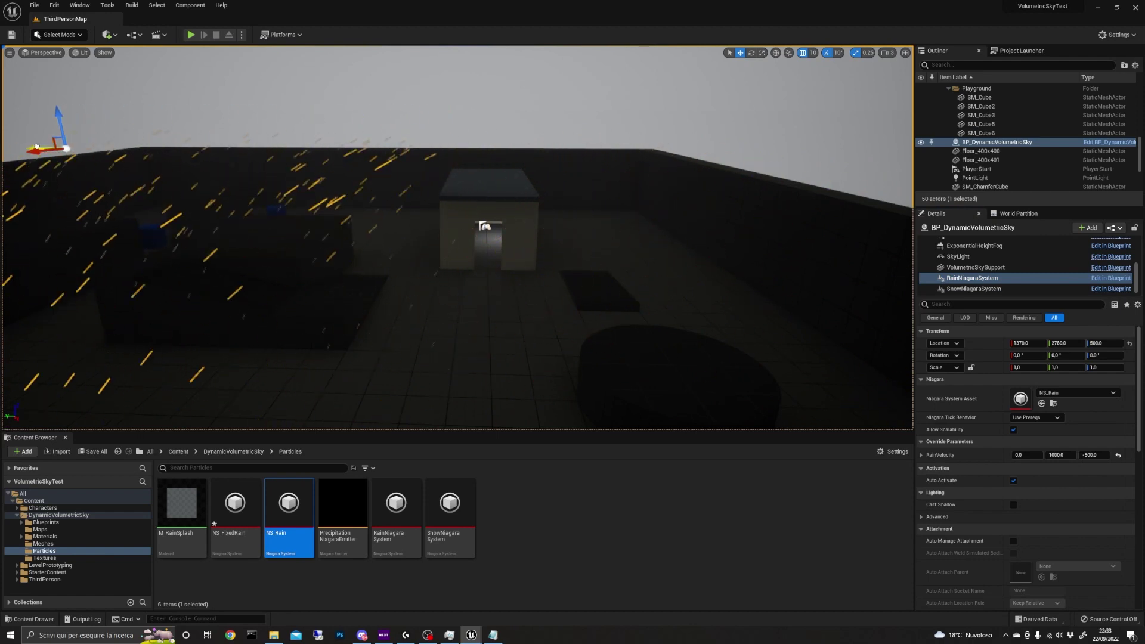
drag(216, 172, 976, 208)
drag(895, 182, 509, 122)
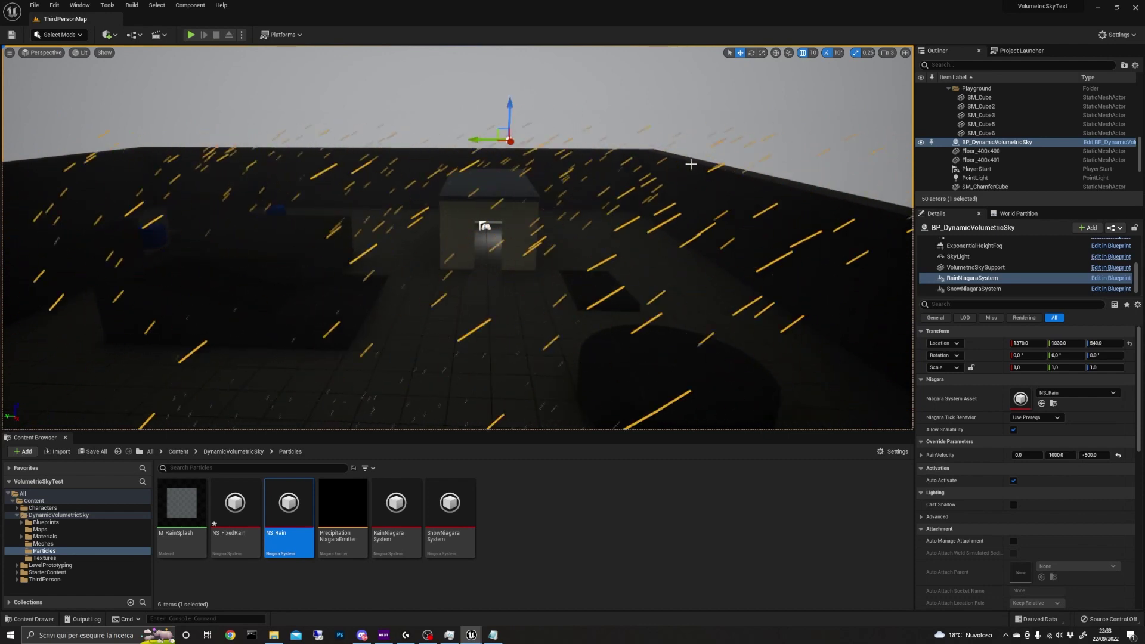
Play the level and walk the character through the house to examine the rain in game.
click(676, 262)
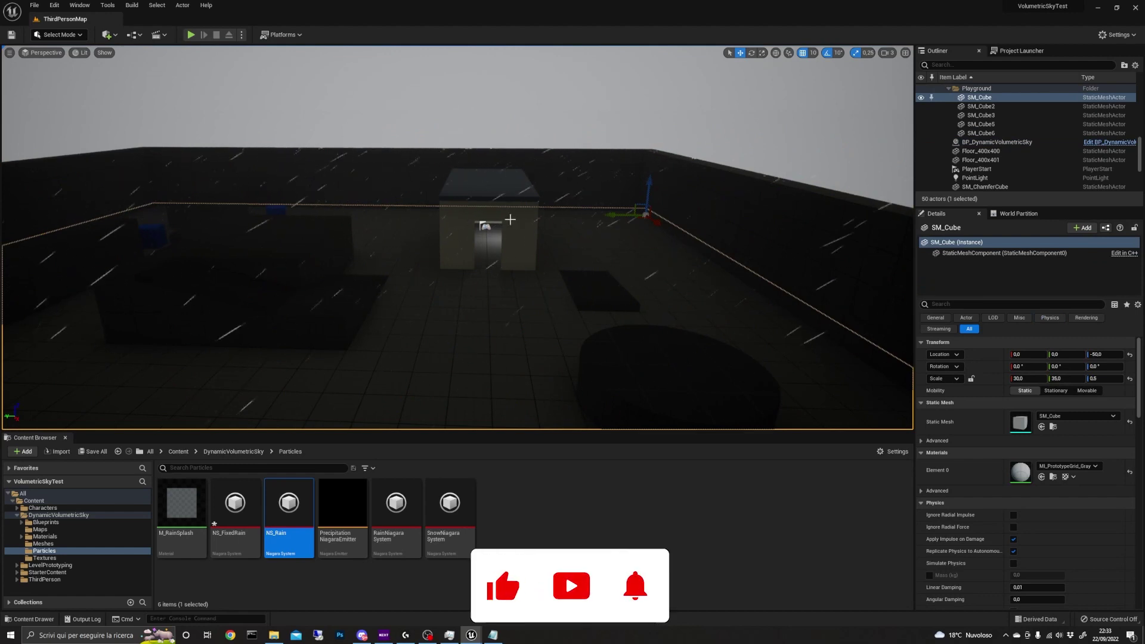
right_click(502, 206)
click(192, 35)
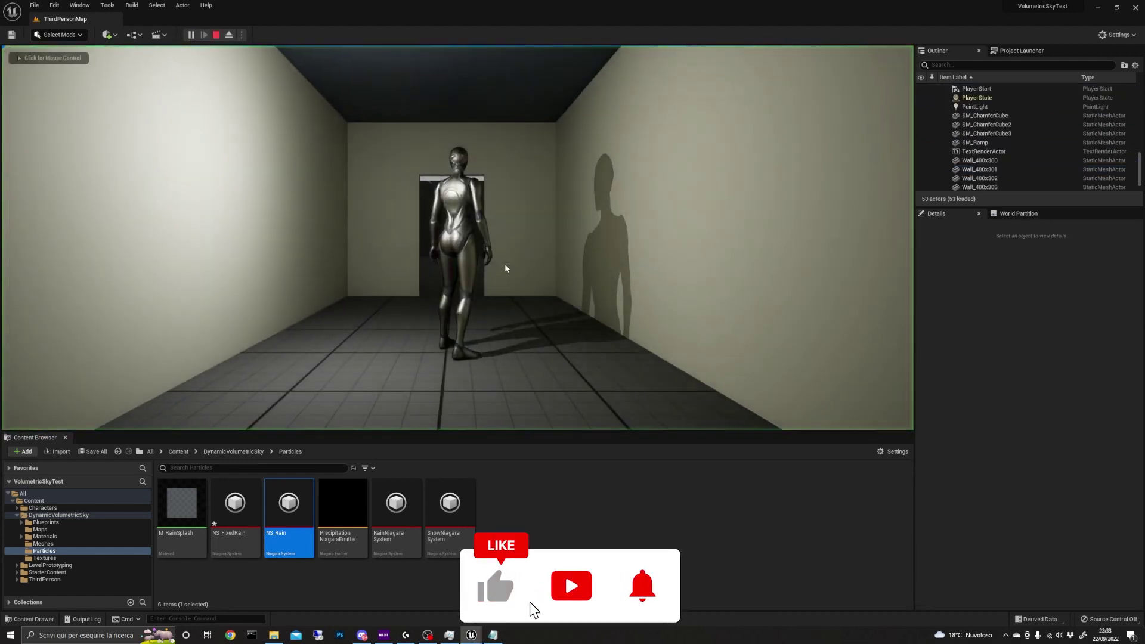
key(w)
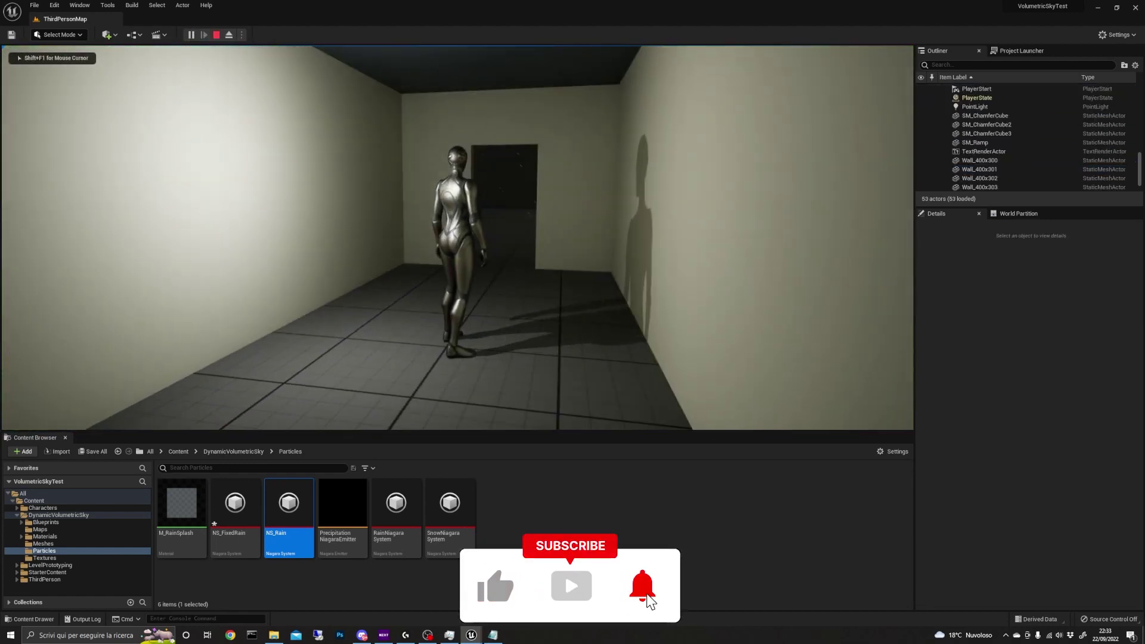